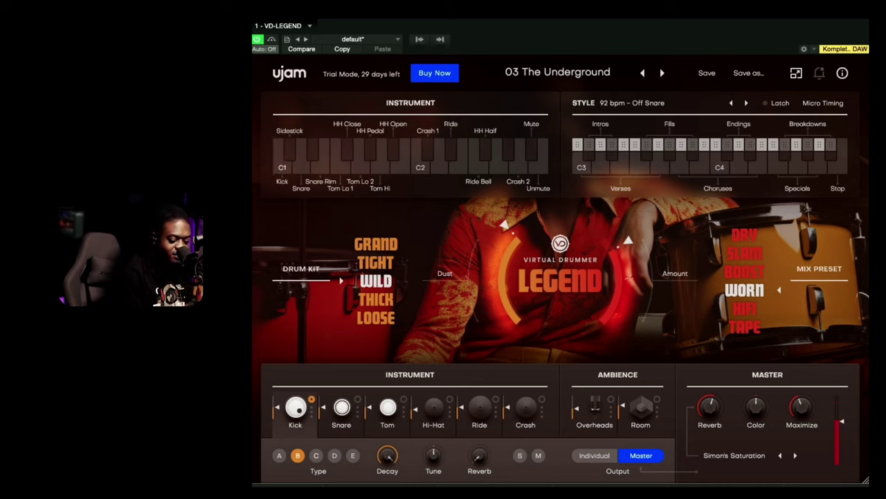
Step back two presets, through 02 Dead Head Experience, to 01 The Grand Royal
click(645, 73)
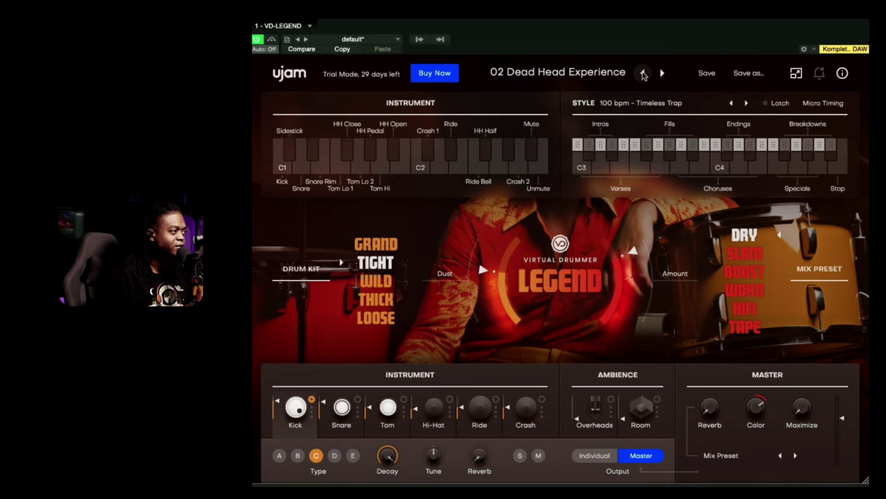
click(643, 72)
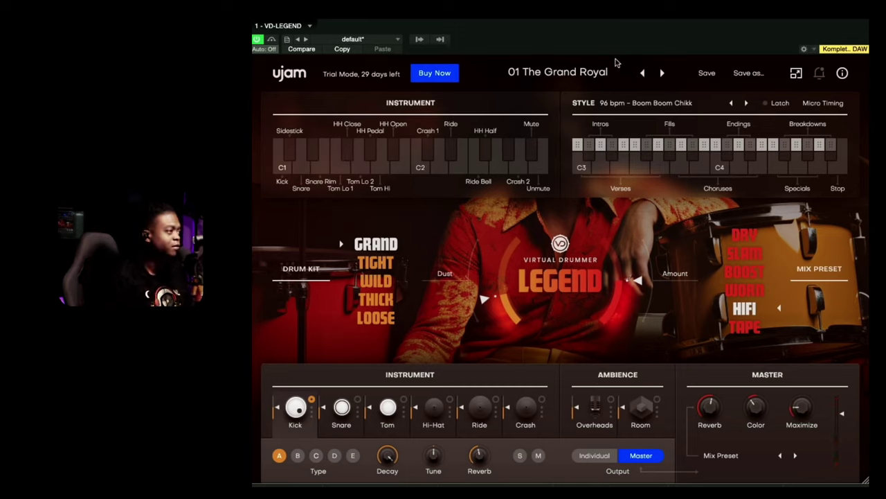
Load the Analytical preset from the FACTORY Dead & Dry collection
click(604, 76)
mouse_move(603, 89)
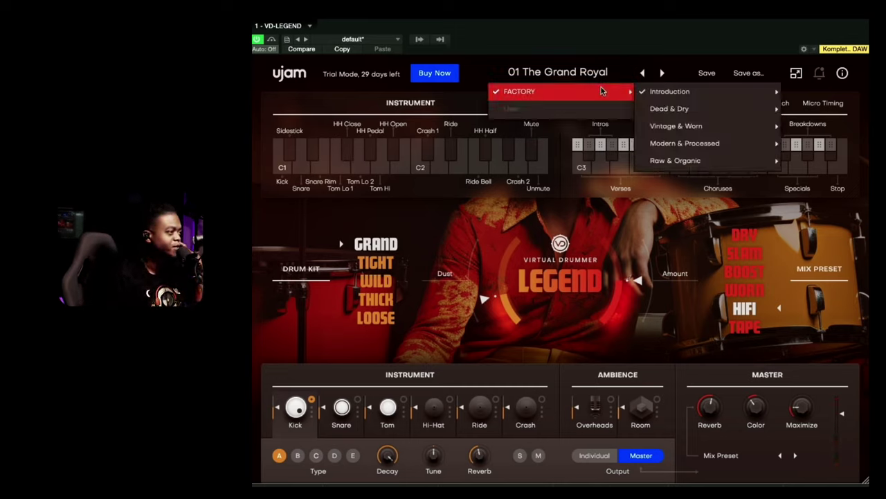
mouse_move(638, 110)
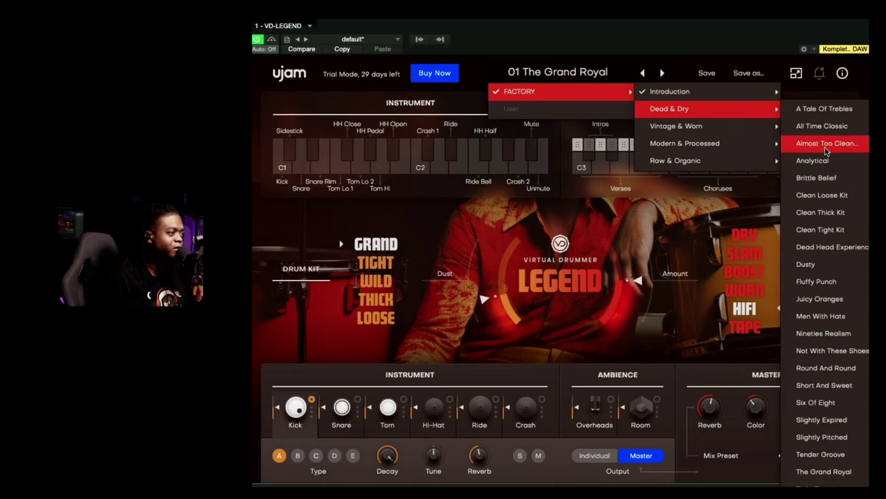
click(813, 160)
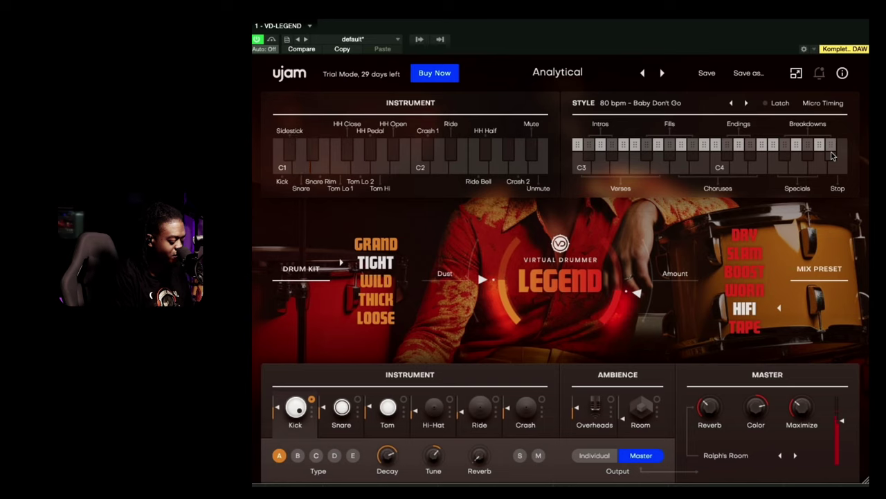
Step forward through Brittle Belief, Clean Loose/Thick/Tight Kit and Dead Head Experience to Dusty
click(665, 76)
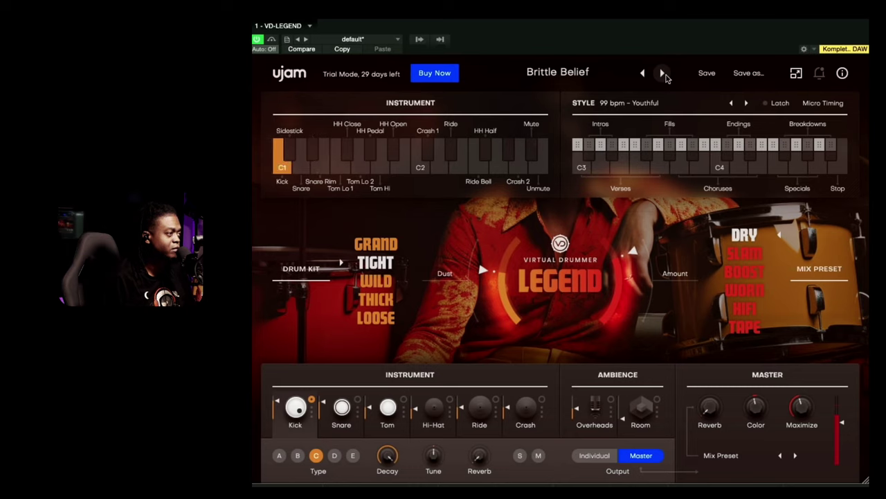
click(666, 74)
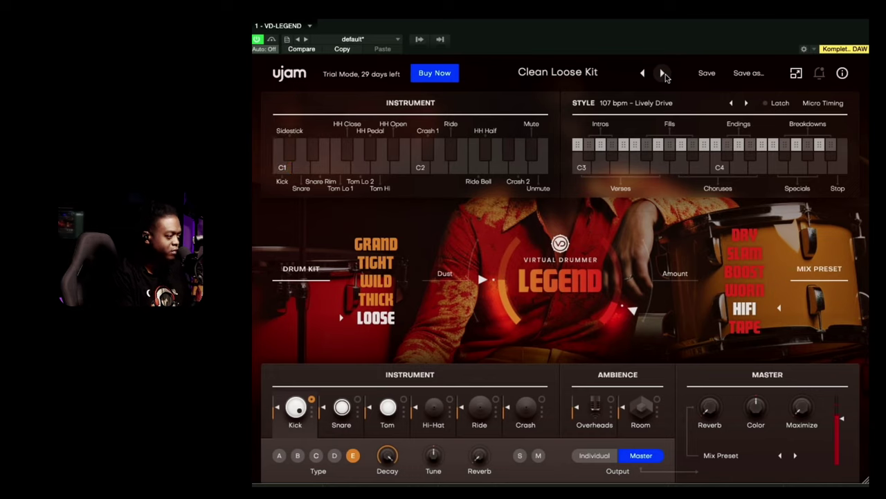
click(664, 73)
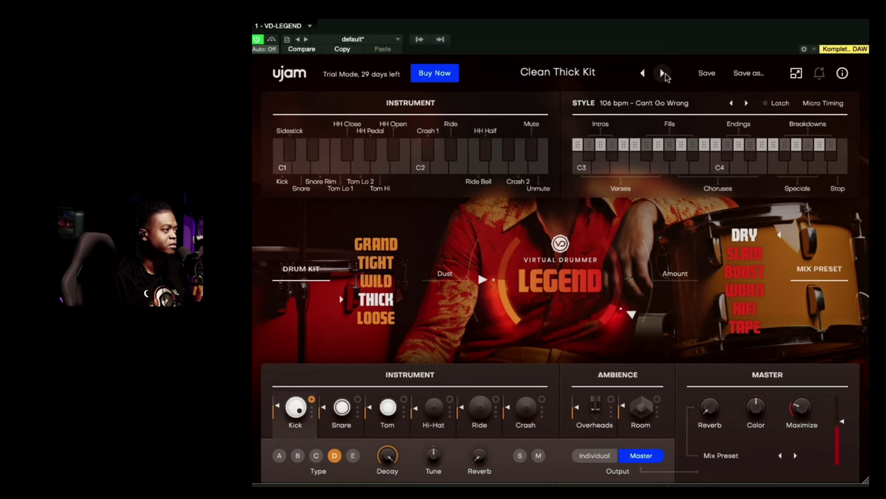
click(663, 72)
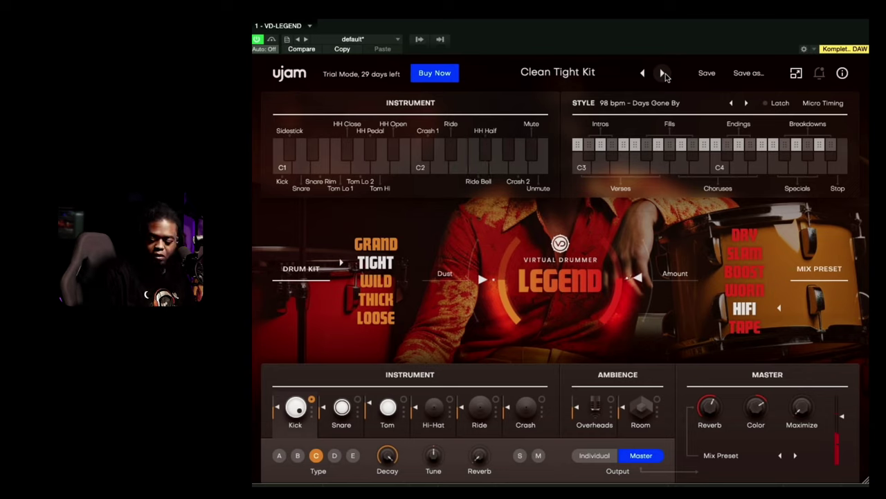
click(662, 74)
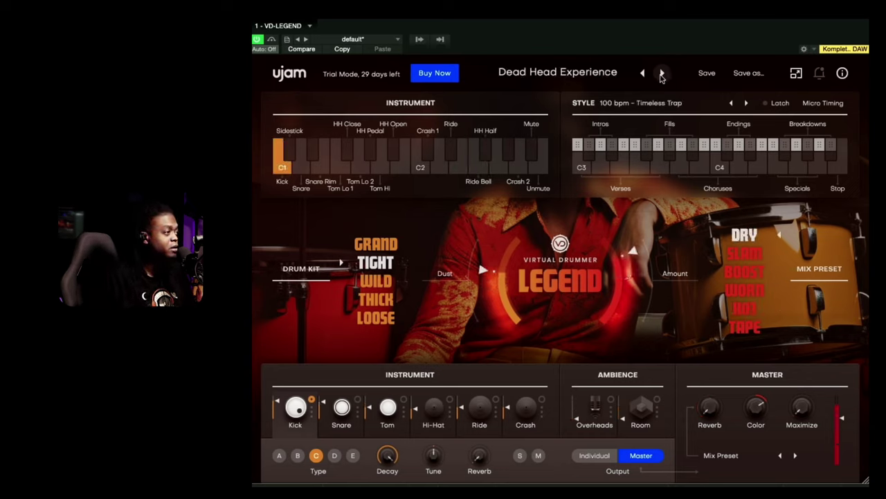
click(662, 74)
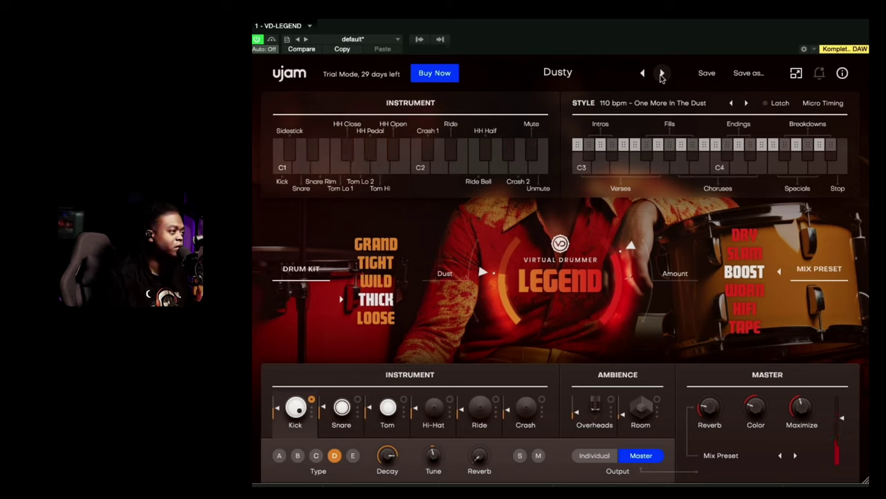
Advance to Fluffy Punch, then load Hometown from the FACTORY Vintage & Worn collection
click(661, 74)
click(610, 74)
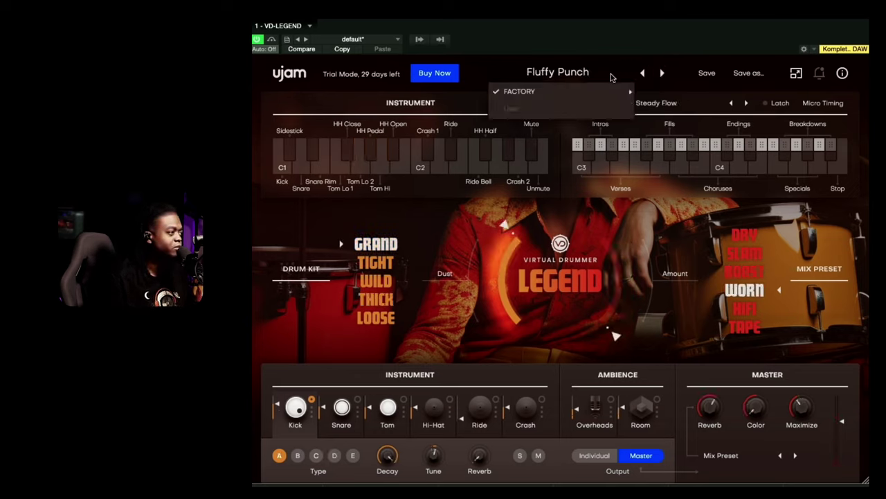
mouse_move(608, 93)
mouse_move(689, 131)
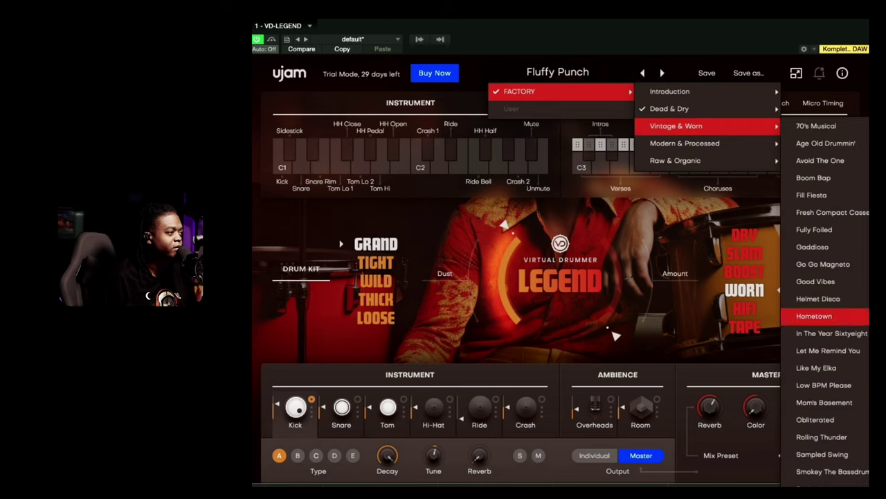
click(815, 315)
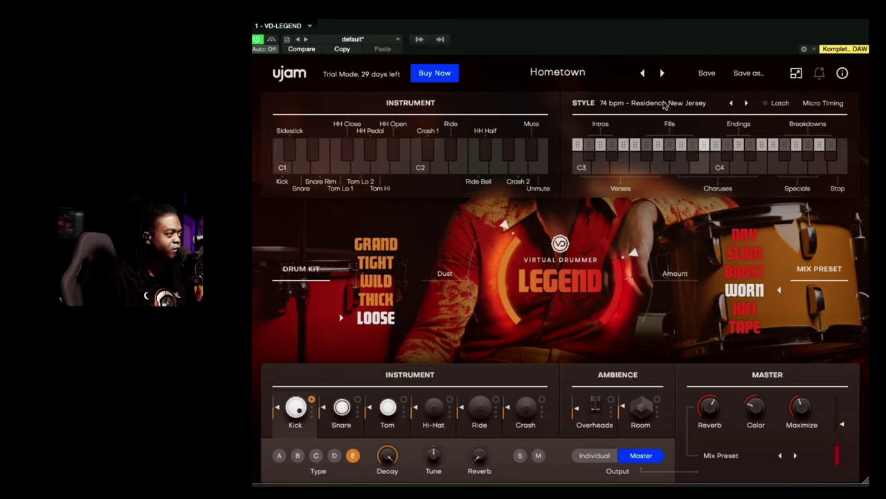
Step forward through In The Year Sixtyeight and Let Me Remind You to Like My Elka
click(662, 73)
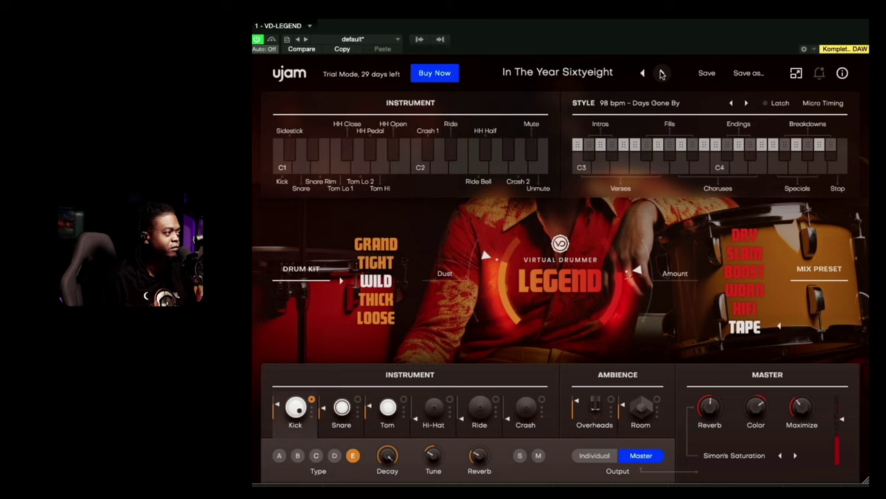
click(662, 72)
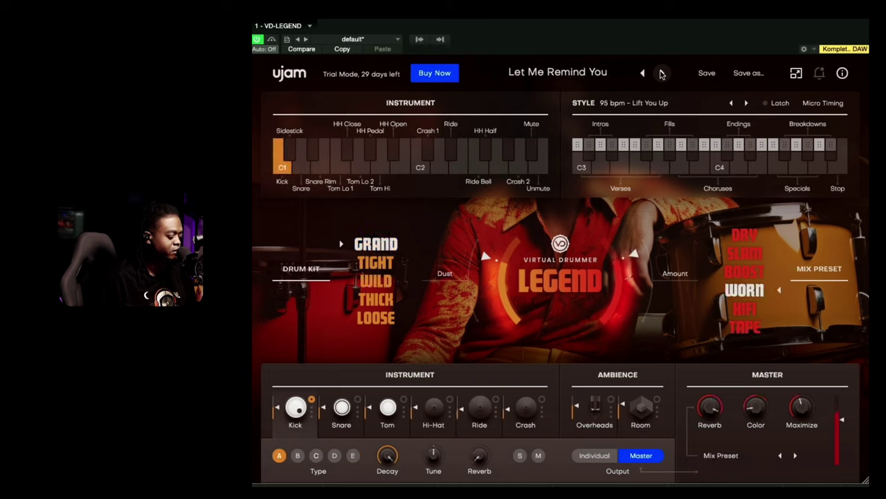
click(662, 73)
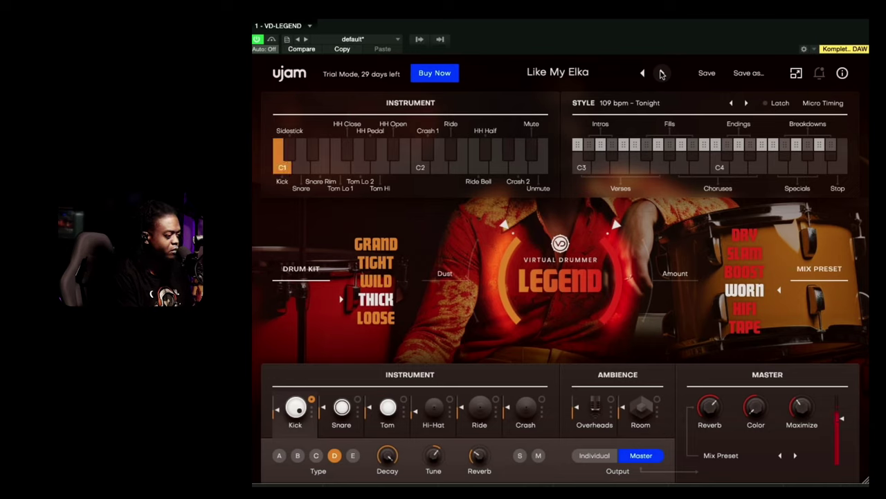
Stop playback and load the Orchestral preset from FACTORY Raw & Organic
key(space)
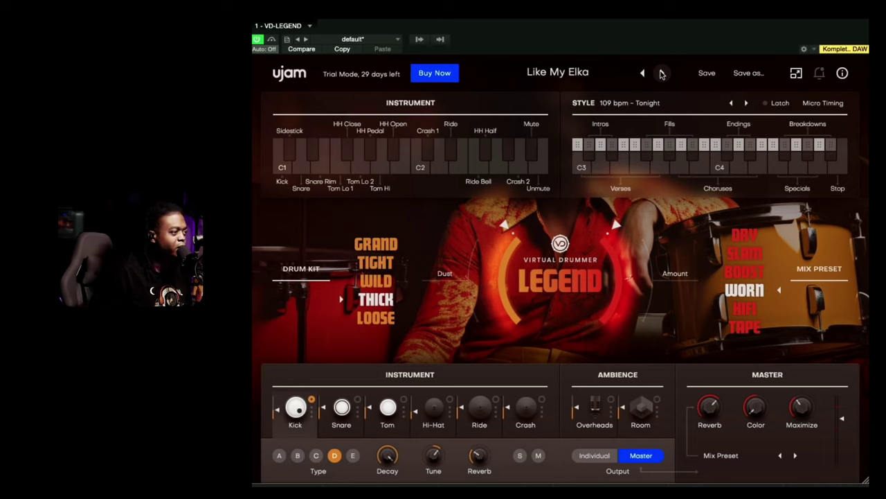
click(572, 75)
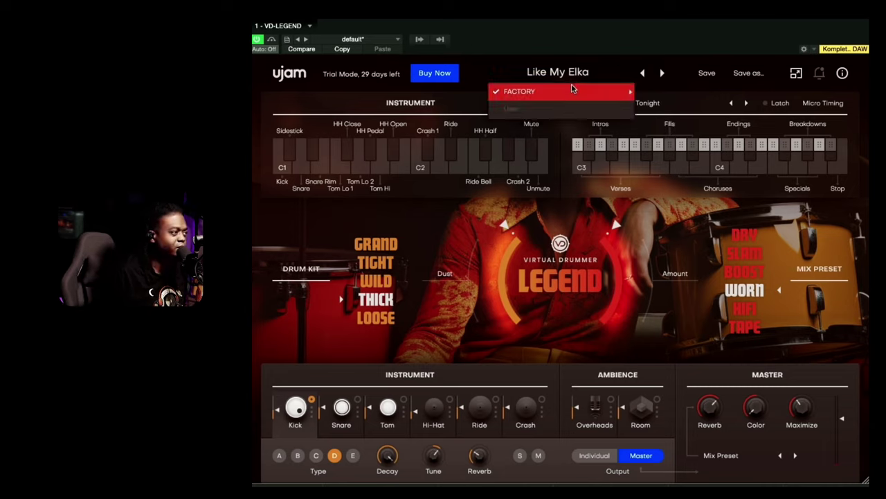
mouse_move(572, 90)
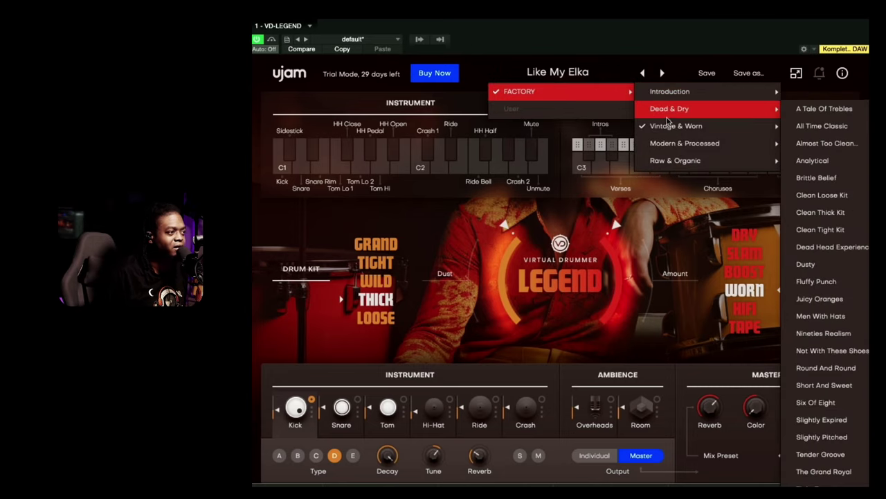
mouse_move(670, 125)
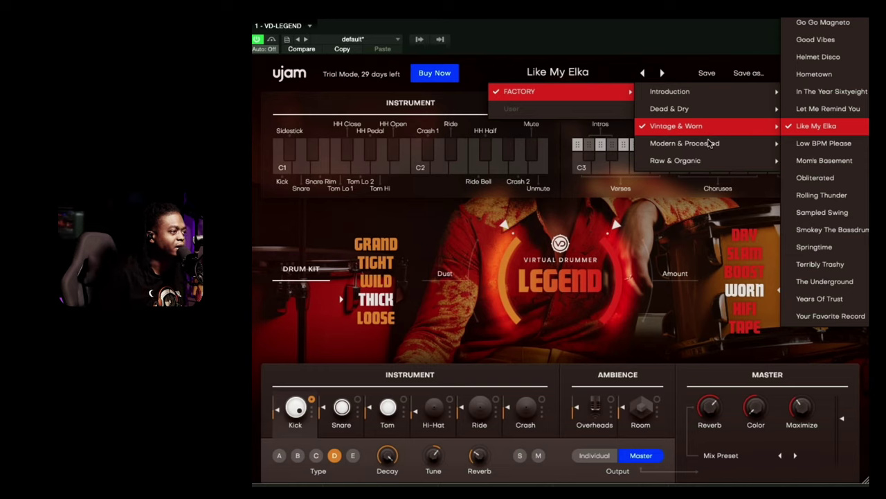
mouse_move(710, 142)
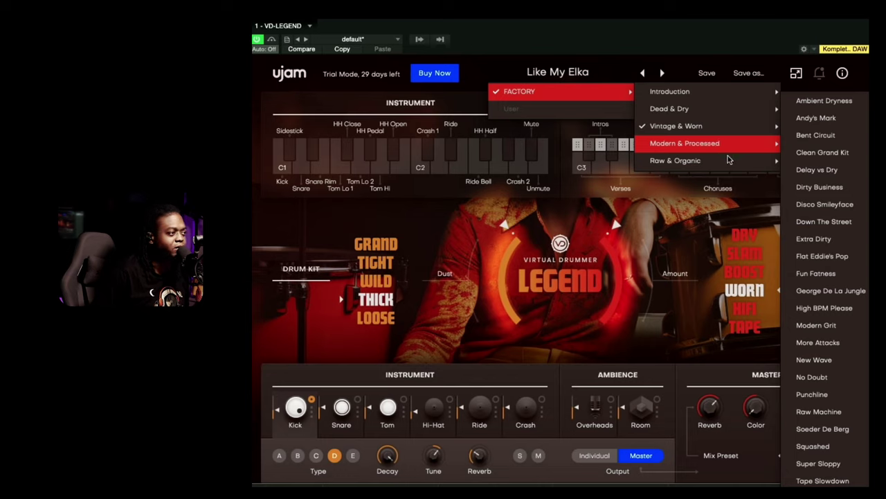
mouse_move(728, 161)
click(839, 351)
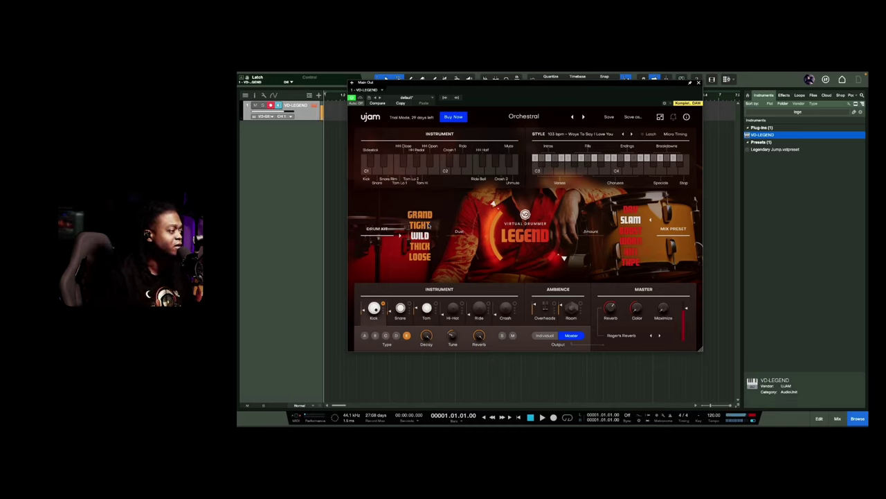
Audition the TIGHT, GRAND, THICK and LOOSE drum kits
click(430, 226)
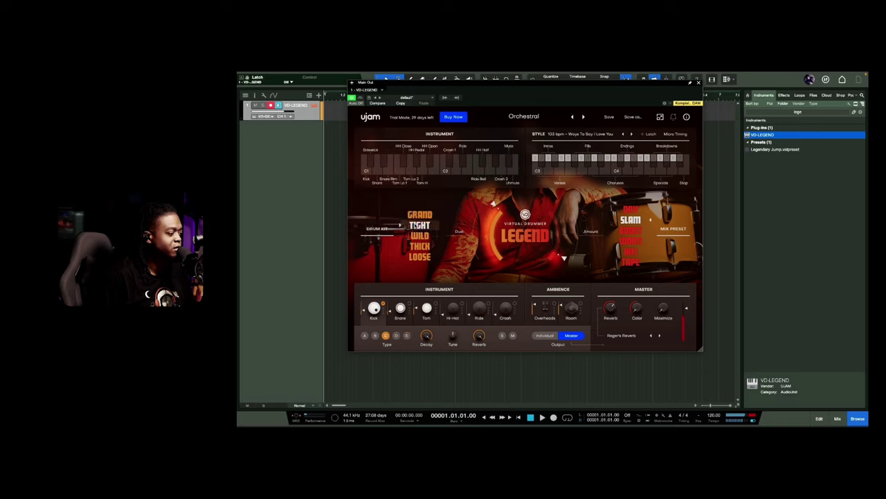
click(420, 215)
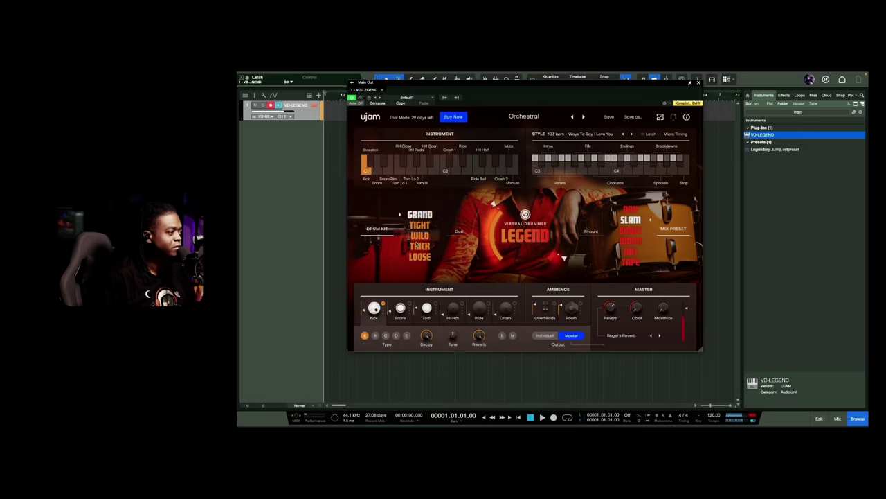
click(419, 245)
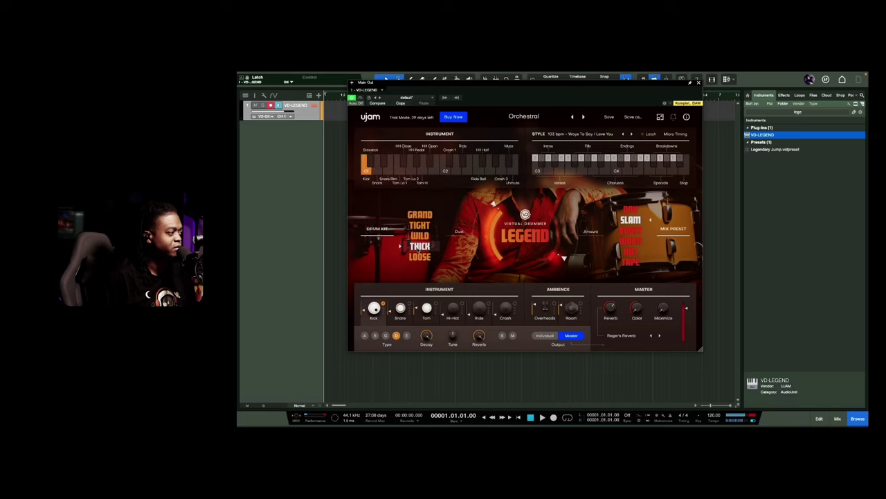
click(420, 256)
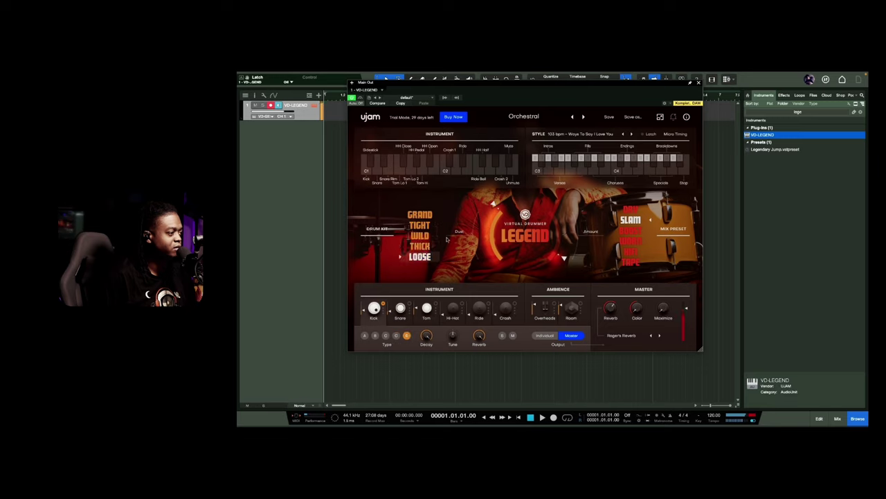
Try the DRY, HIFI and TAPE mixes, then settle on the WILD kit with BOOST mix
click(631, 208)
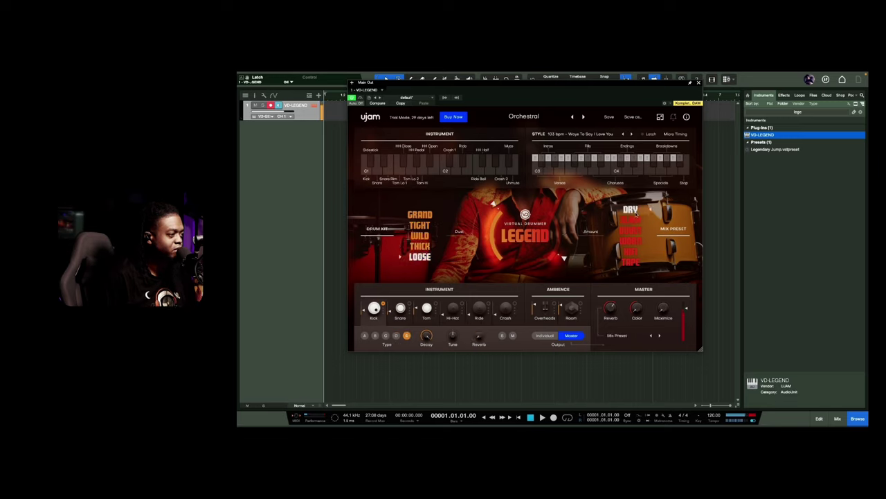
click(630, 251)
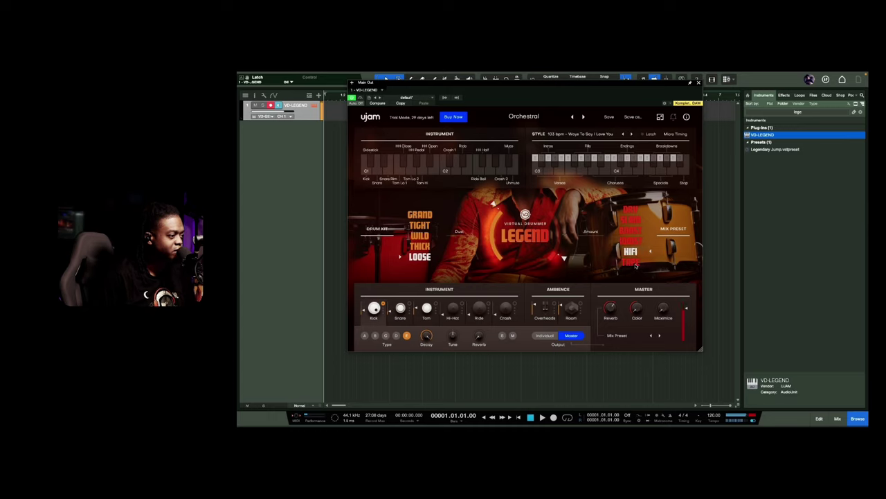
click(631, 262)
click(424, 235)
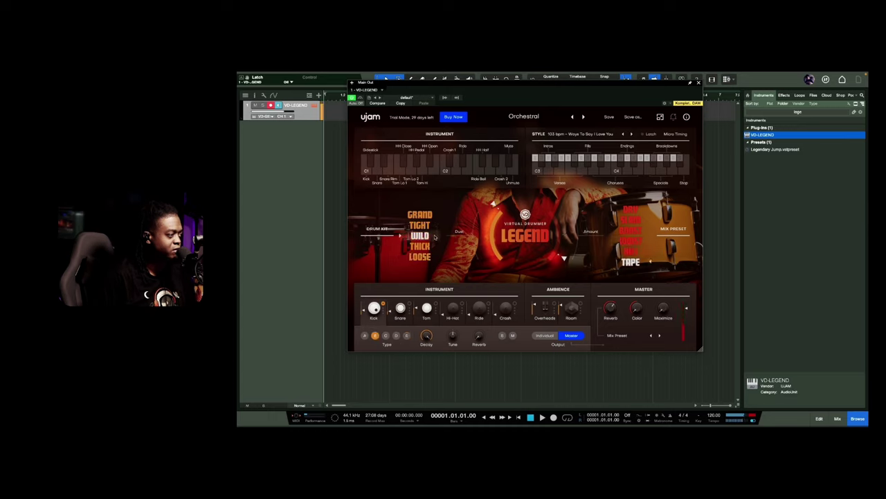
click(630, 230)
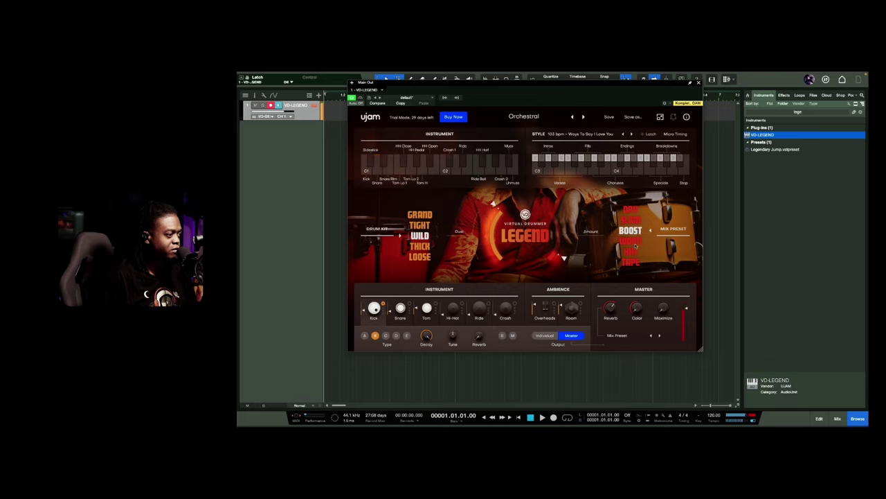
Change the mix preset from BOOST to WORN
click(635, 242)
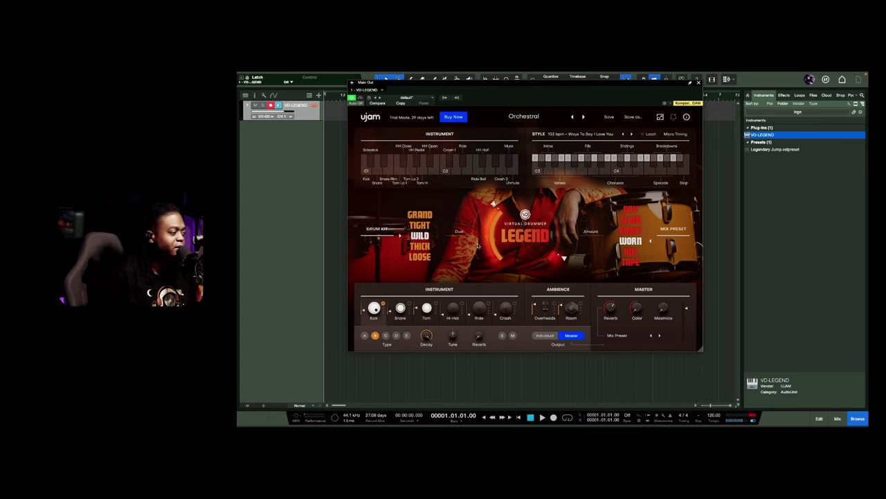
Switch the Output of Kick, Snare, Tom, Hi-Hat, Ride and Crash from Master to Individual
click(401, 313)
click(374, 316)
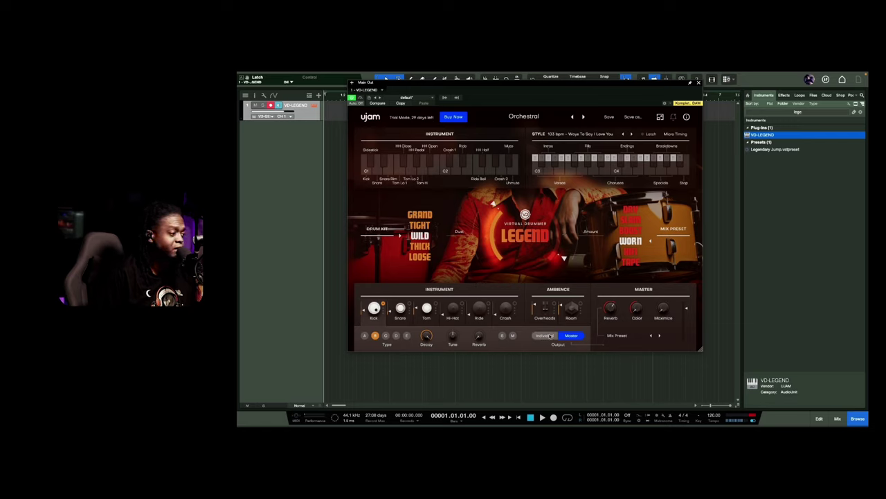
click(399, 315)
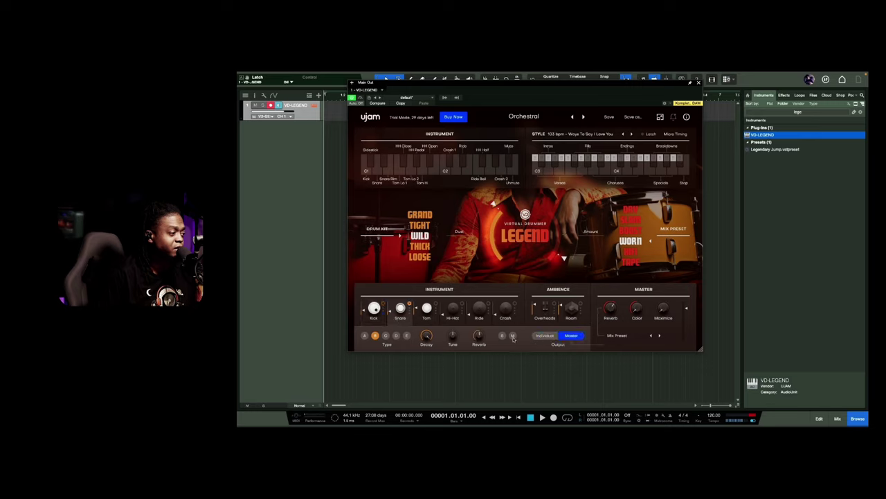
click(427, 313)
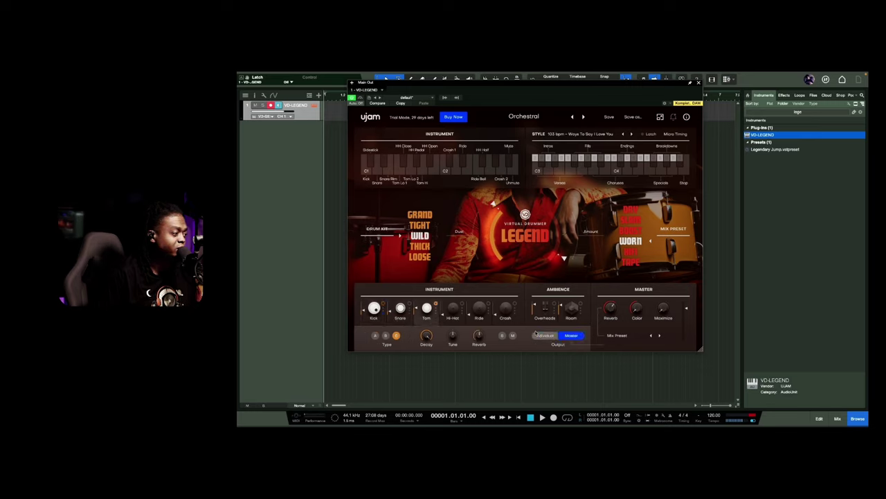
click(546, 336)
click(453, 310)
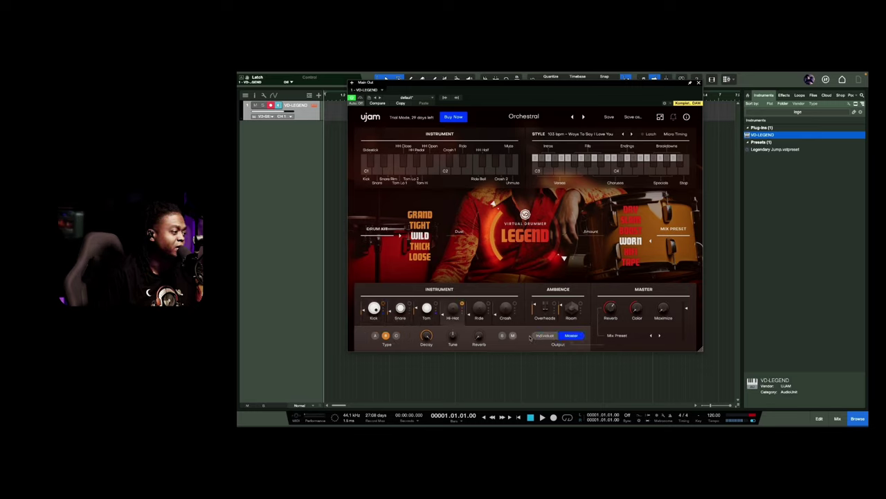
click(545, 335)
click(480, 310)
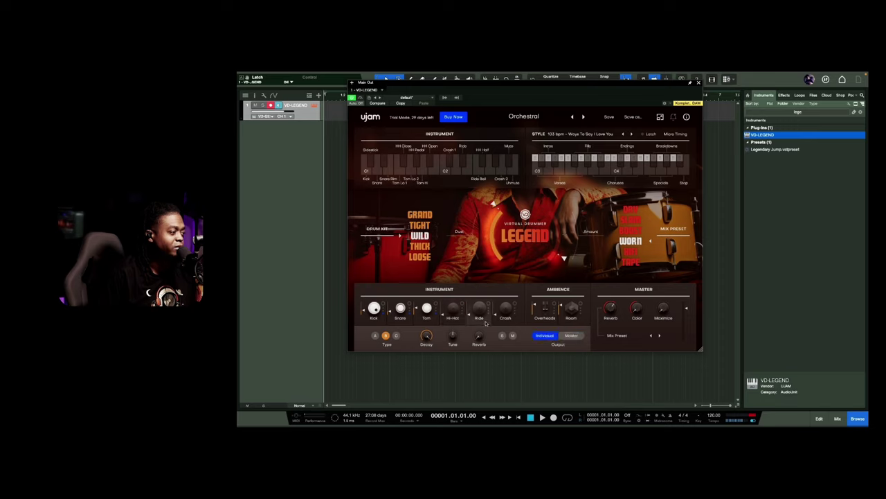
click(545, 335)
click(506, 308)
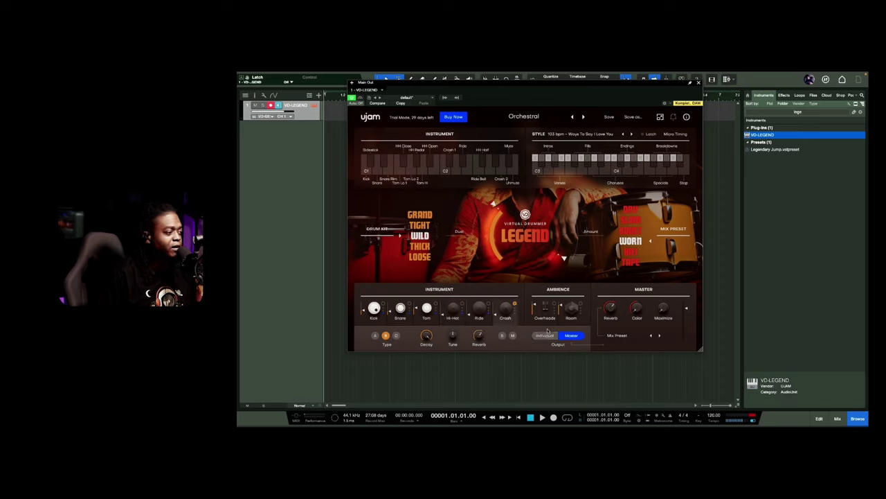
click(545, 335)
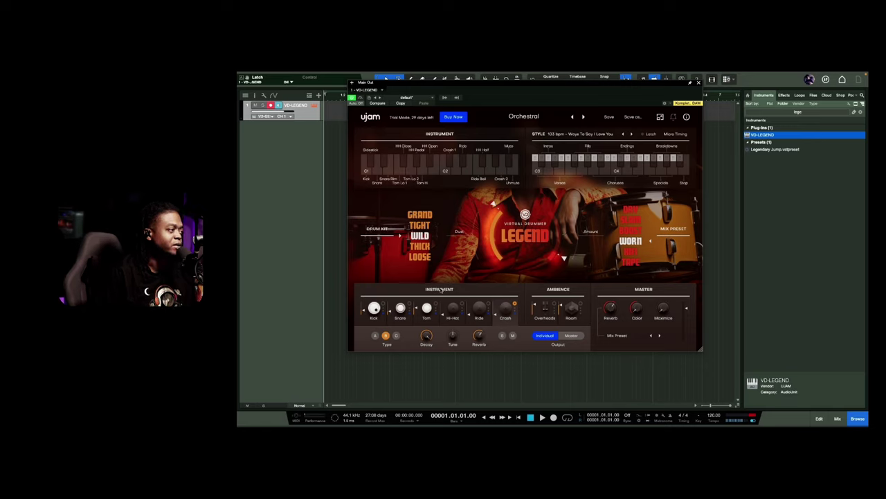
Enable the plugin outputs Out 2 through Out 6
click(445, 98)
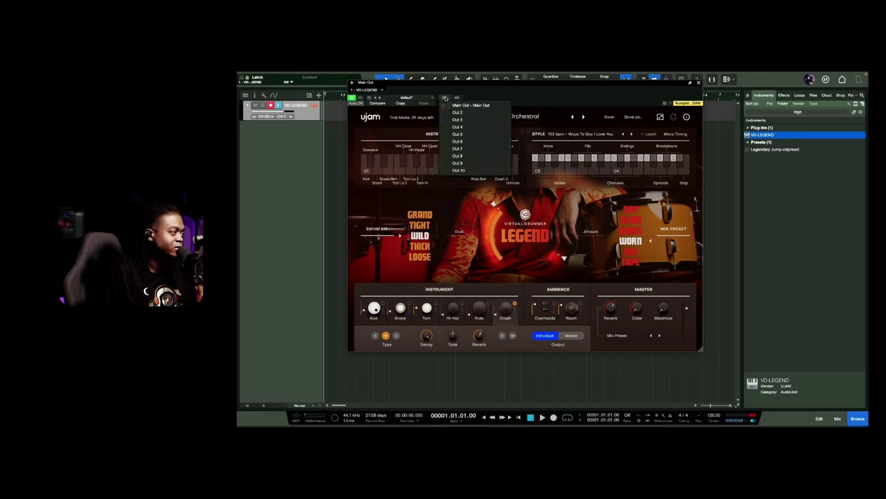
click(443, 112)
click(444, 119)
click(444, 127)
click(444, 133)
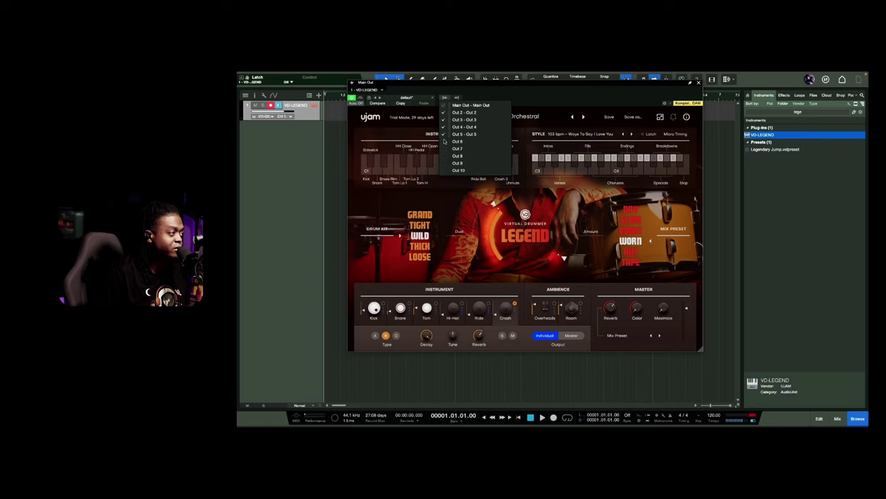
click(443, 141)
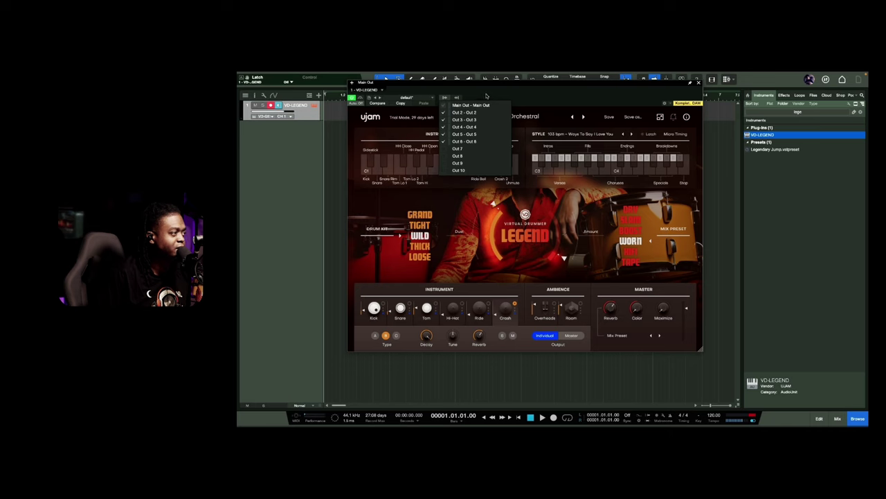
Confirm the new VD-LEGEND tracks, show the mixer with F3, and close the plugin window
click(488, 97)
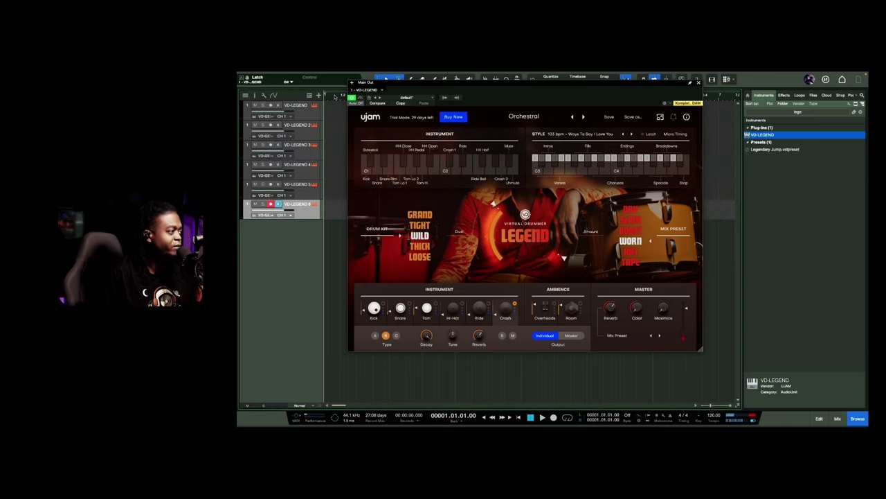
key(F3)
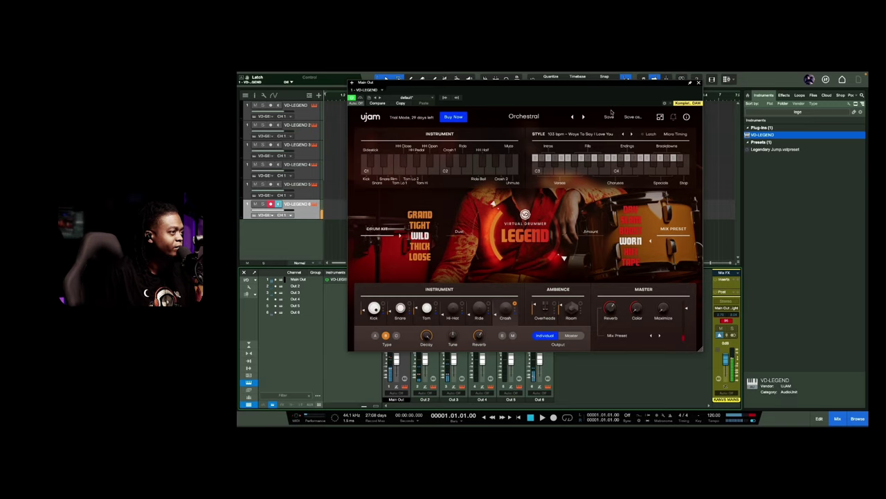
click(698, 83)
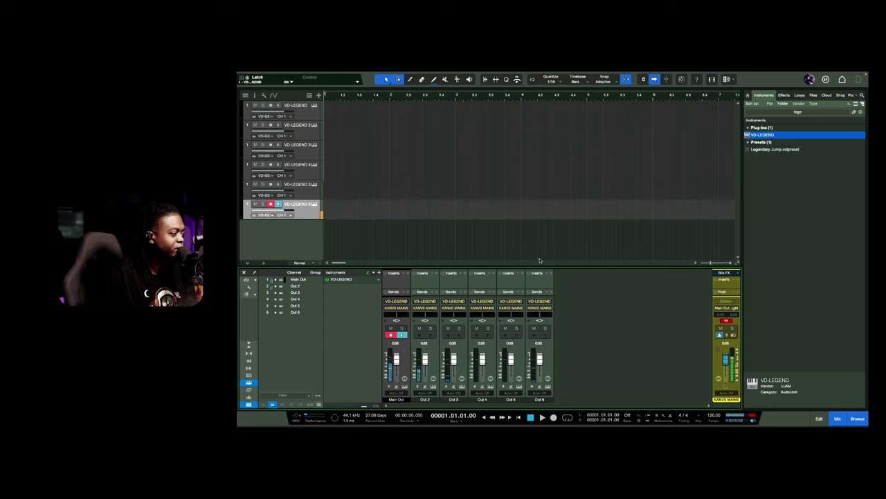
Select the Main Out mixer channel and reopen the LEGEND plugin from its channel editor
click(425, 288)
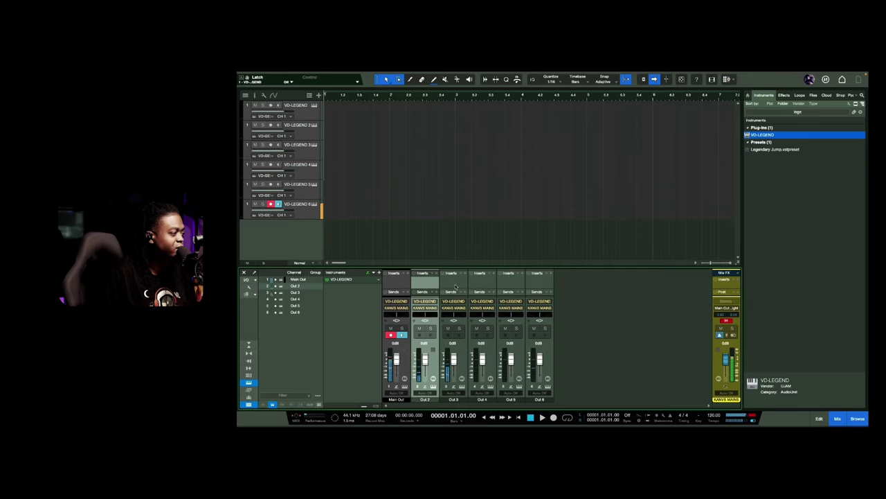
click(455, 285)
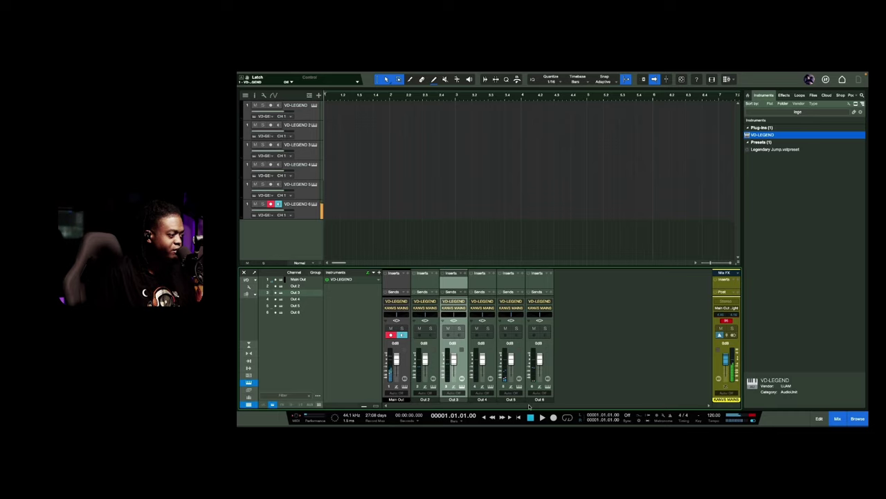
click(408, 371)
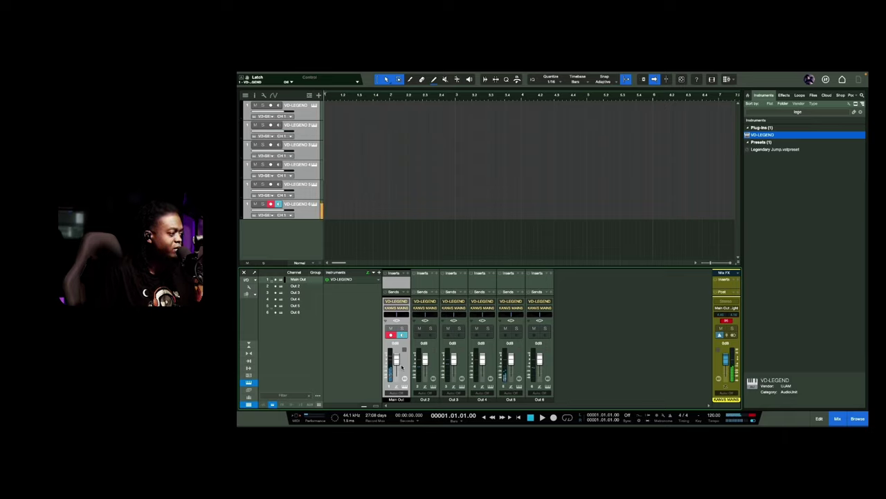
click(520, 363)
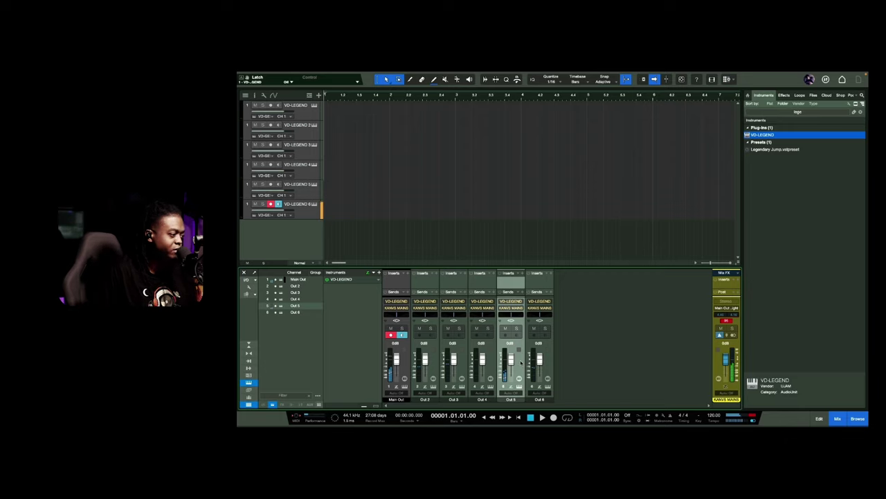
click(405, 357)
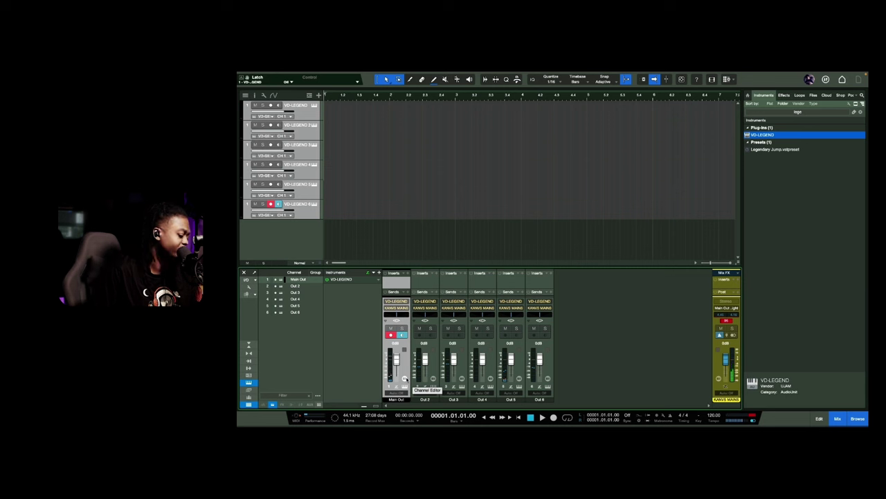
click(406, 379)
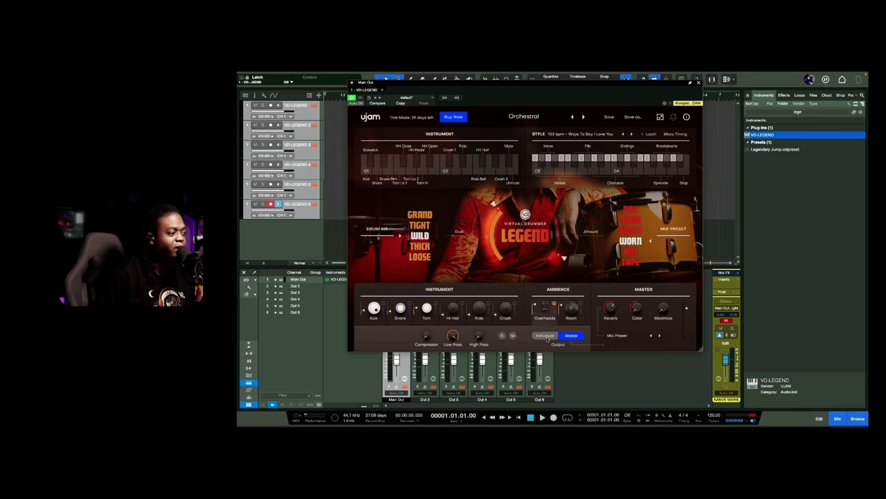
Set the overheads and Room ambience outputs to Individual
click(545, 335)
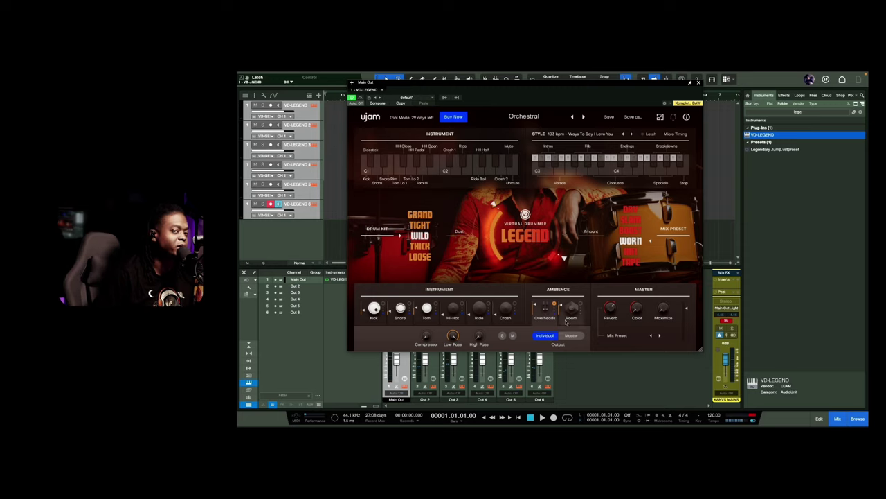
click(566, 321)
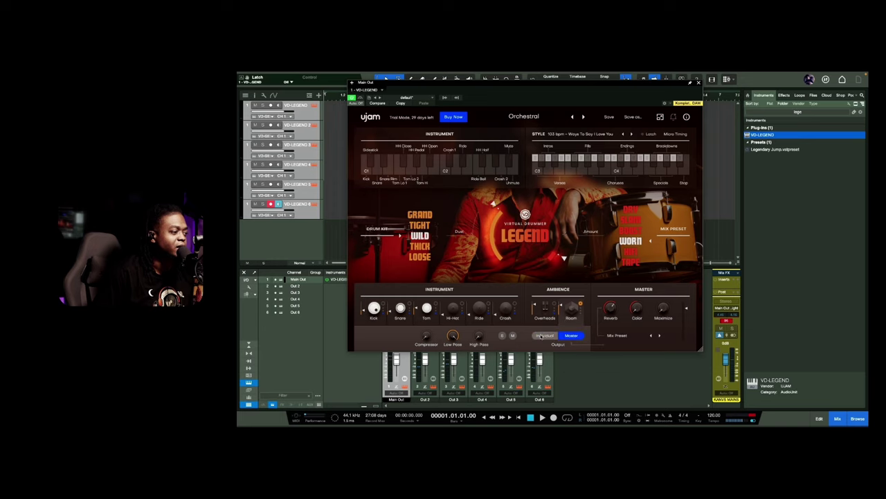
click(542, 336)
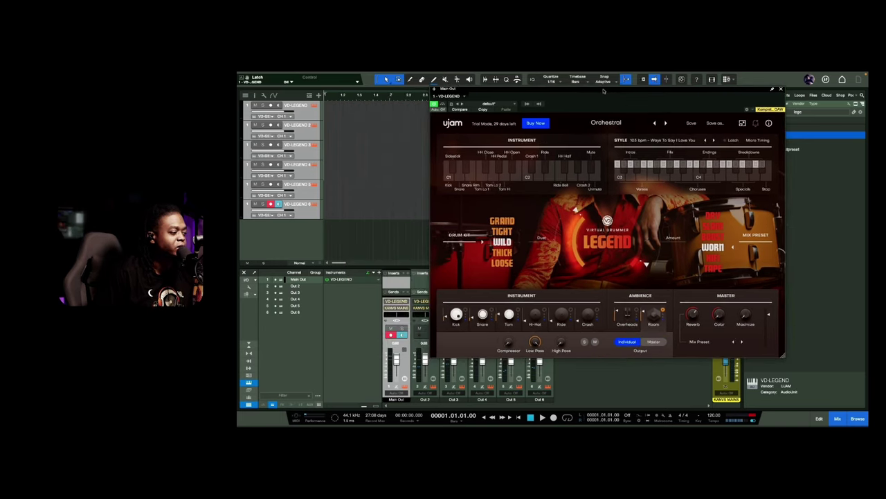
Enable plugin outputs Out 7 through Out 10, then close the plugin window
click(526, 104)
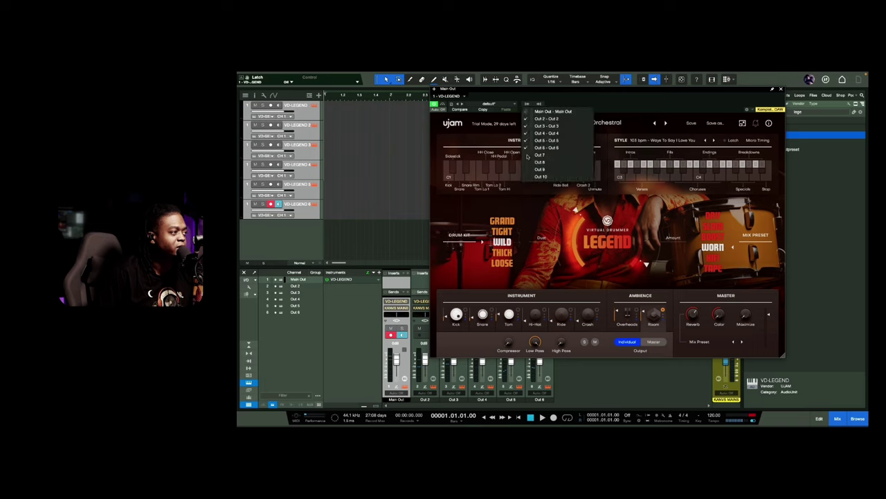
click(527, 155)
click(529, 163)
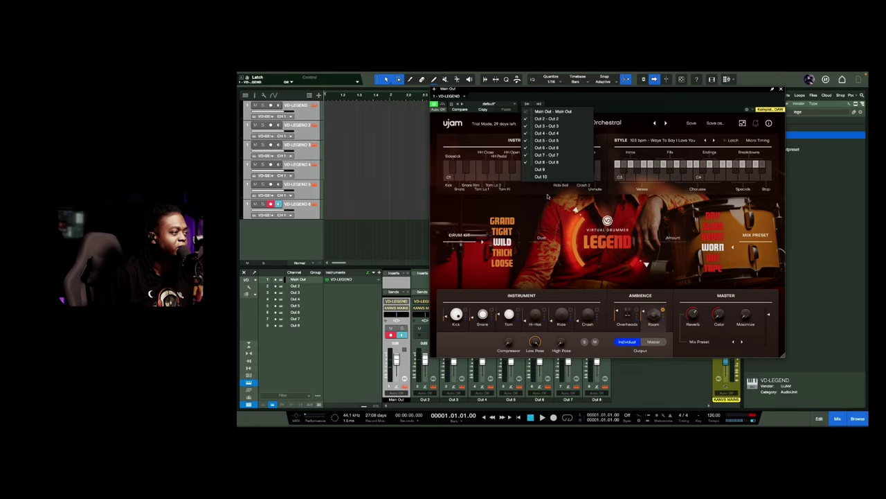
click(528, 170)
click(528, 177)
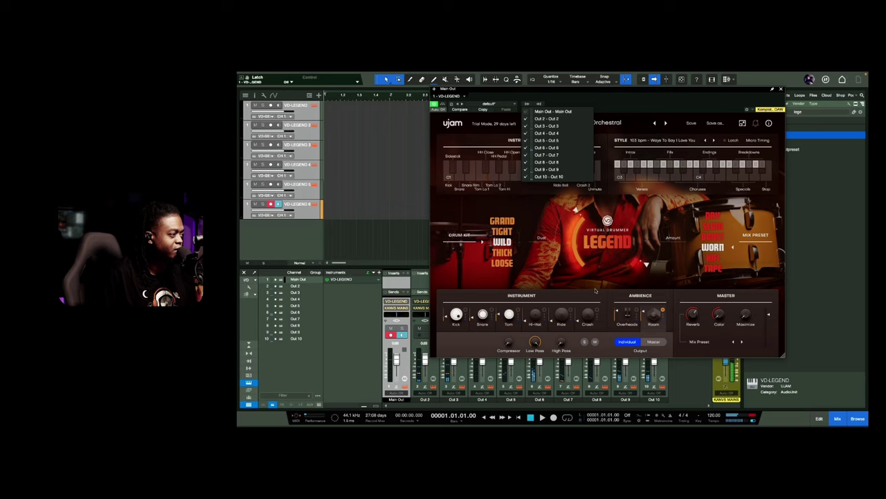
click(472, 105)
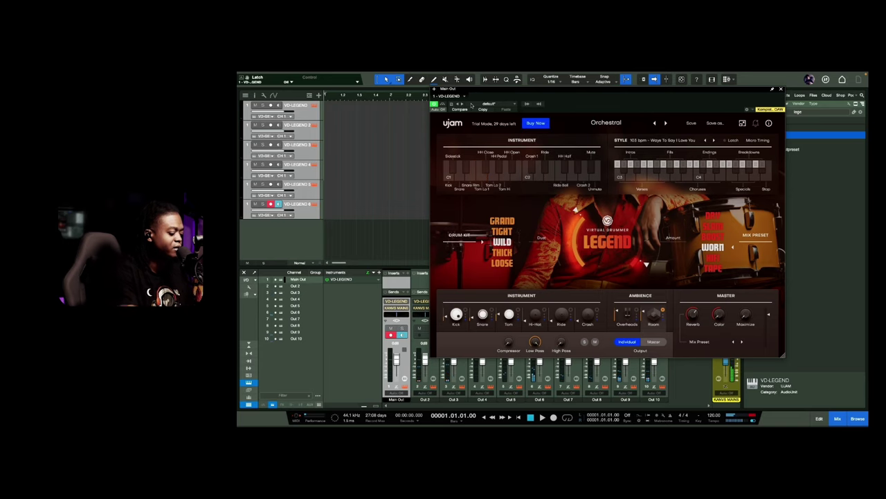
key(Escape)
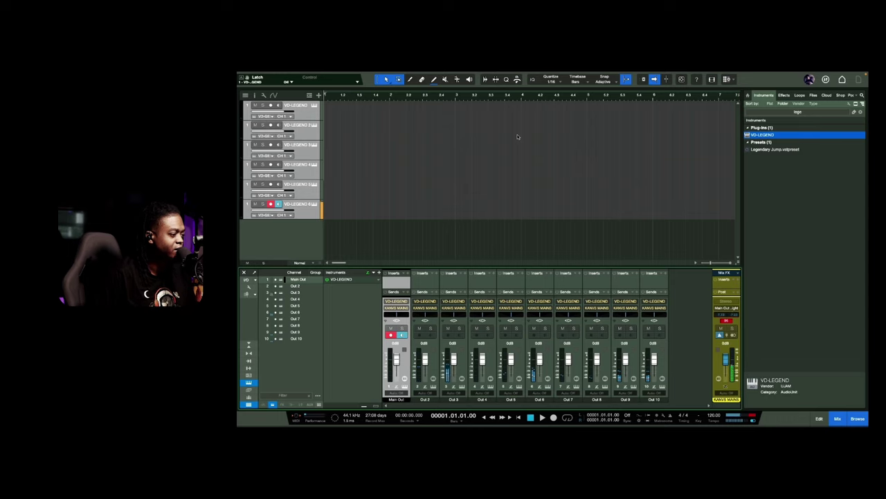
click(660, 329)
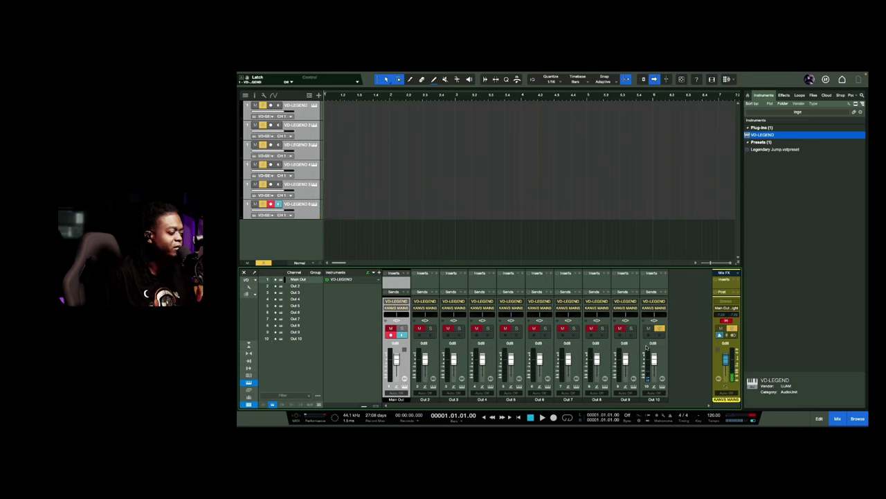
click(631, 330)
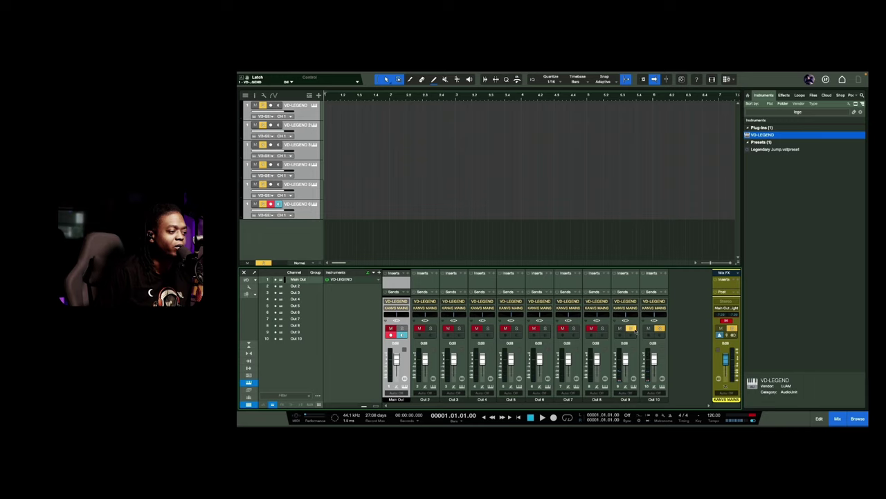
click(656, 330)
click(658, 329)
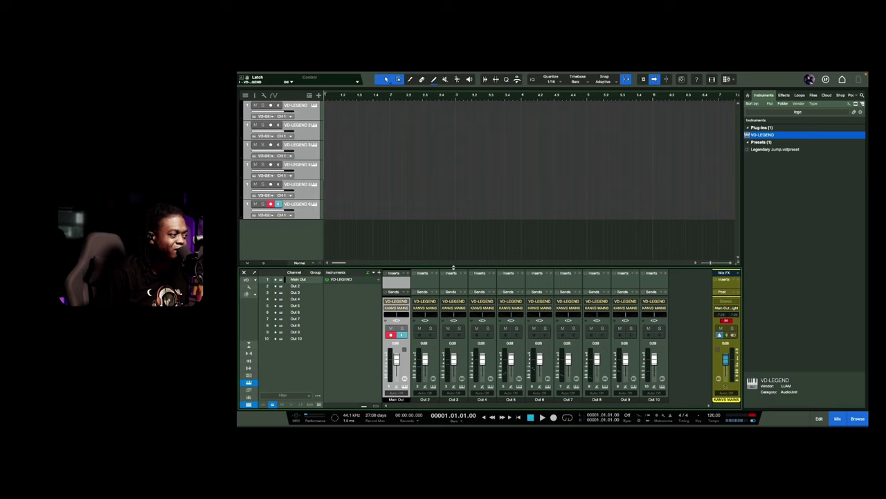
Enlarge the mixer, pan Out 5 to L52 at +4.1 dB, and reopen LEGEND with F11
drag(454, 267, 453, 246)
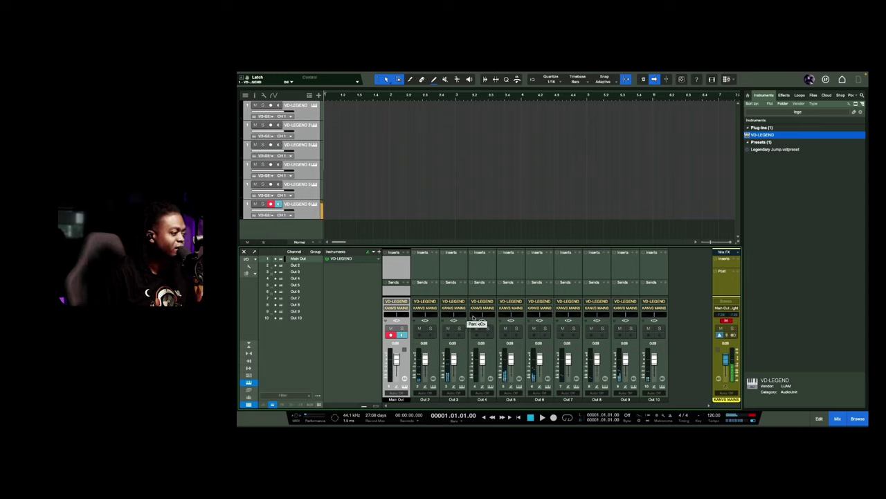
drag(511, 316, 499, 320)
drag(511, 360, 511, 355)
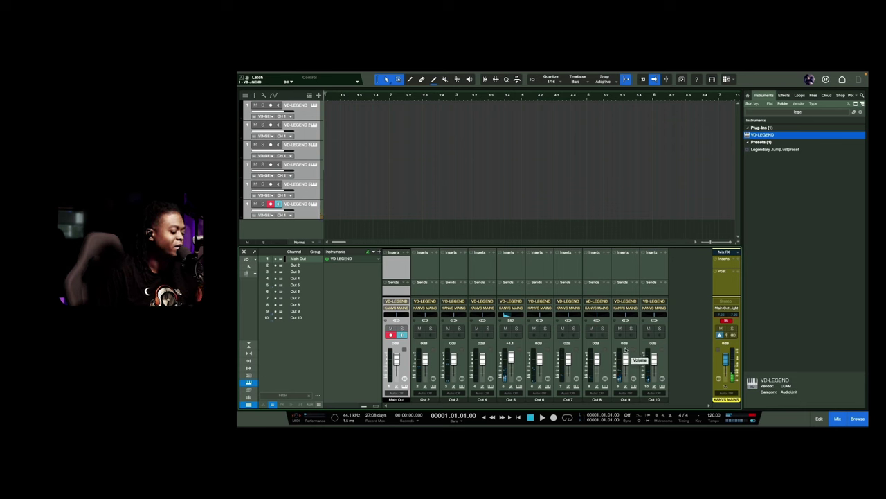
key(F11)
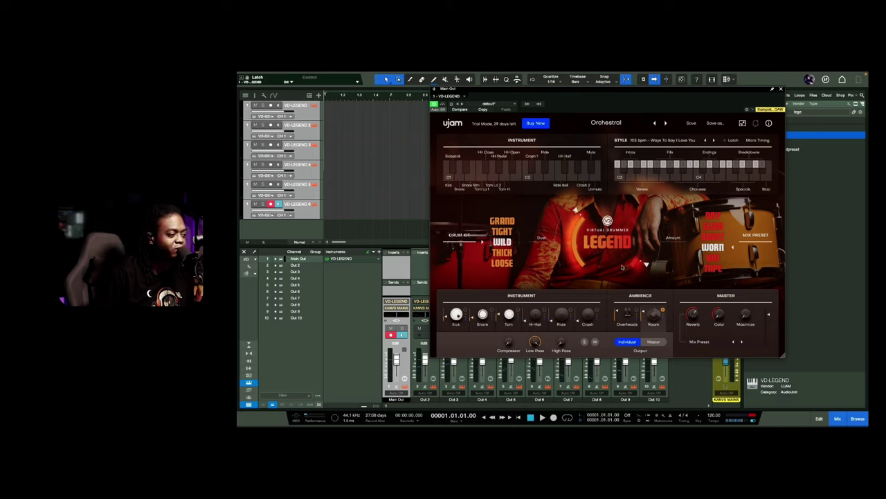
Set the Crash drum's Output to Master and shift the LEGEND window further left
click(652, 342)
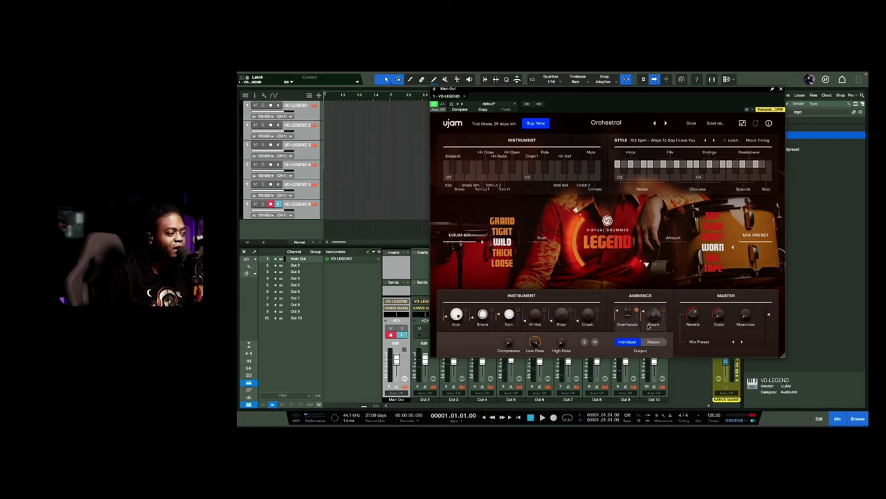
click(649, 342)
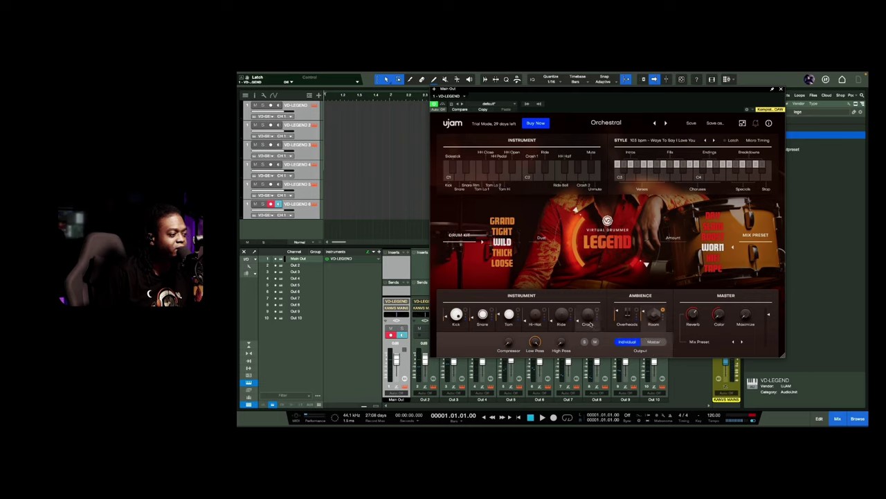
click(654, 342)
click(588, 324)
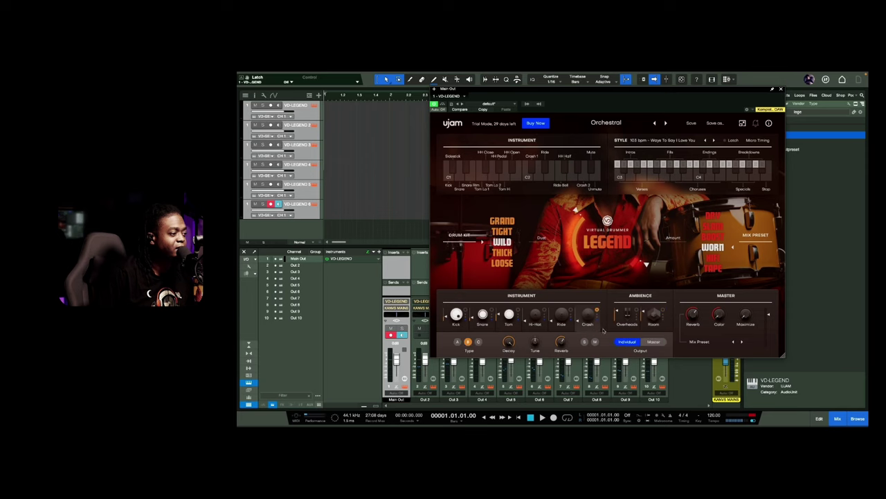
click(654, 342)
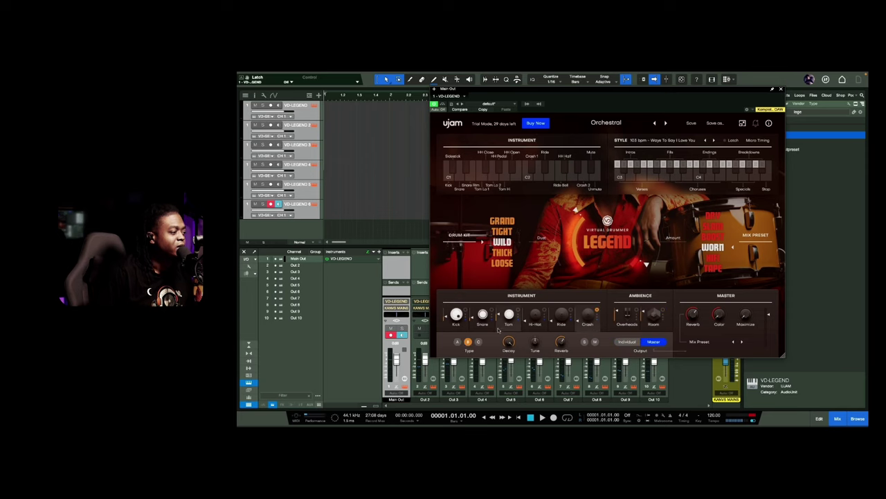
drag(508, 96, 462, 96)
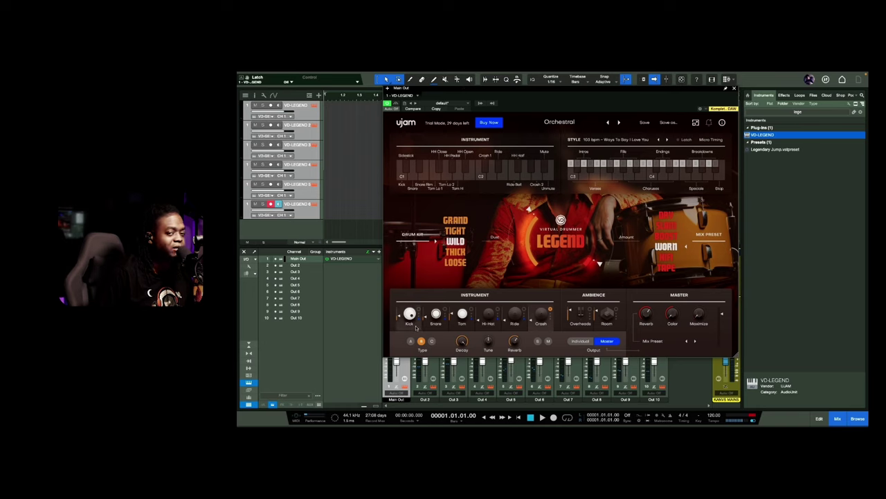
Check the Kick, Tom and Ride settings and send the Ride to the Master output
click(414, 324)
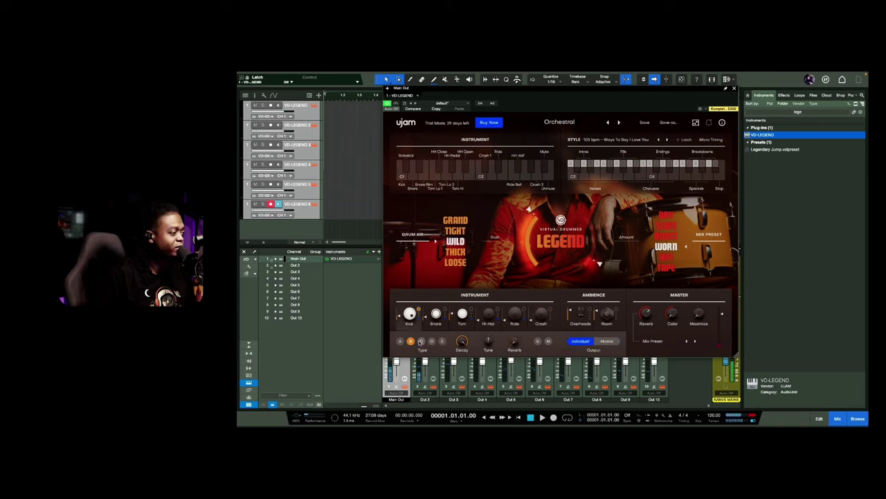
click(465, 330)
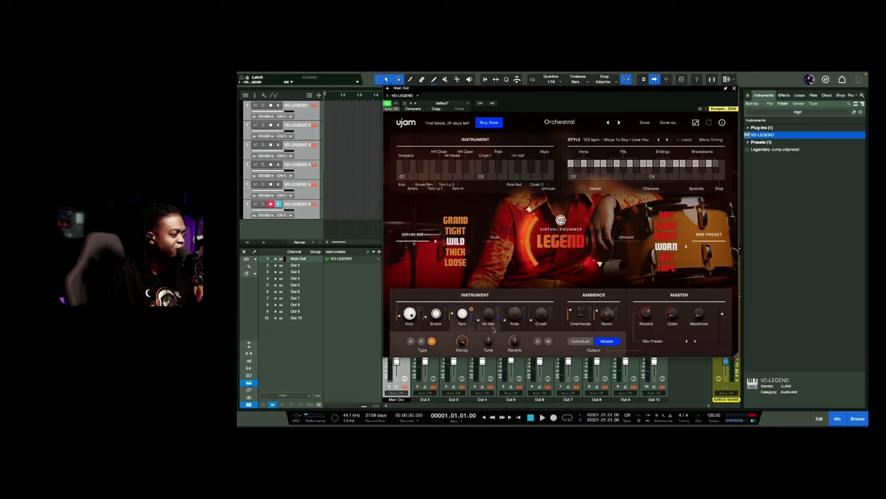
click(520, 328)
click(605, 341)
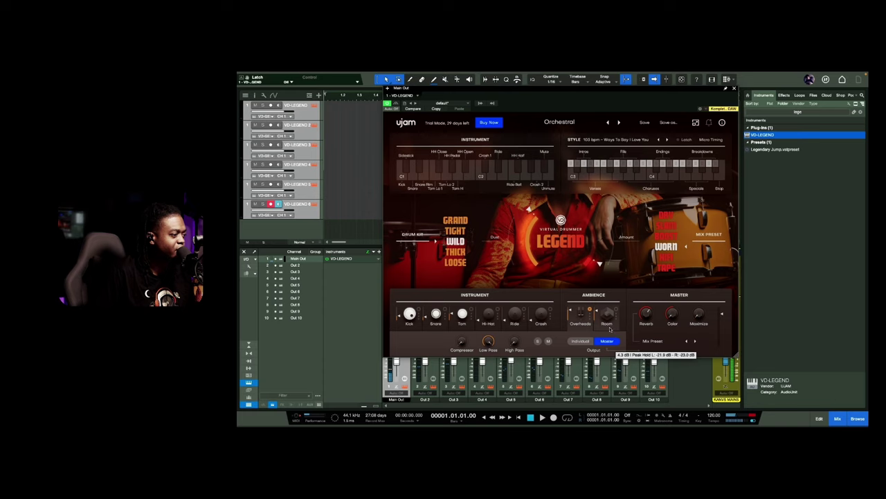
Audition kick types A through E and keep type E, then set the Hi-Hat to type A
click(408, 327)
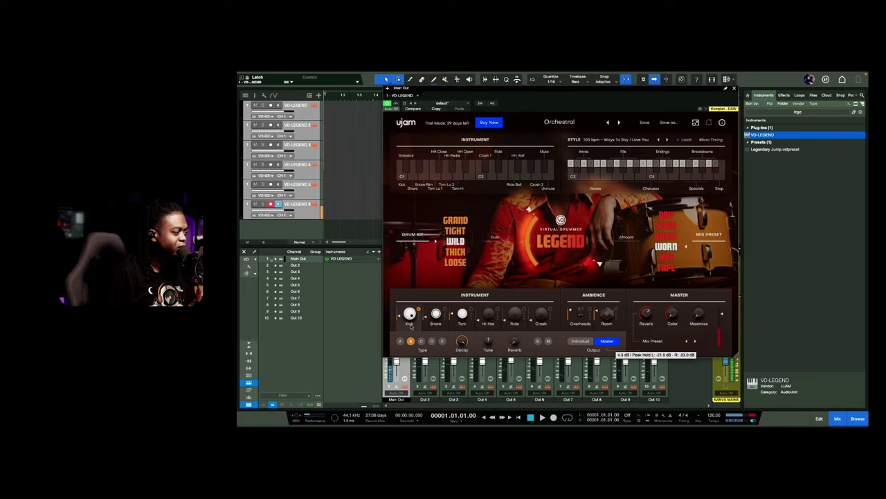
click(400, 341)
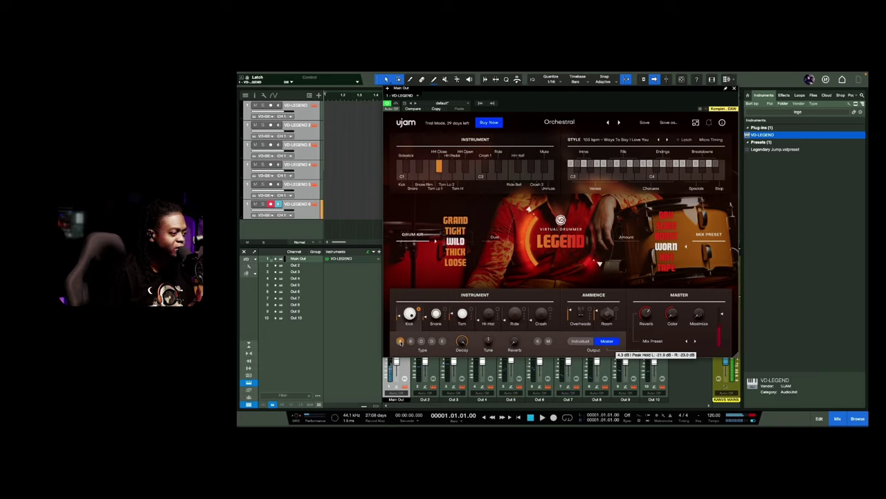
click(410, 341)
click(421, 341)
click(431, 341)
click(442, 341)
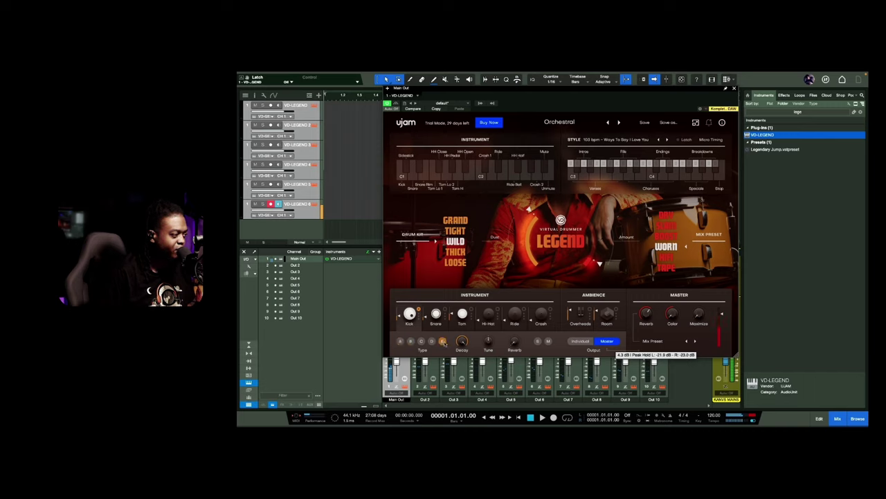
click(444, 342)
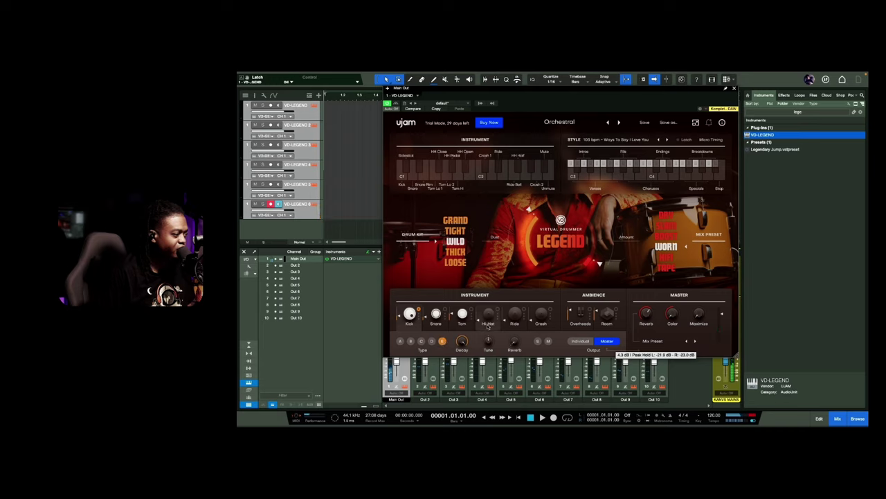
click(420, 341)
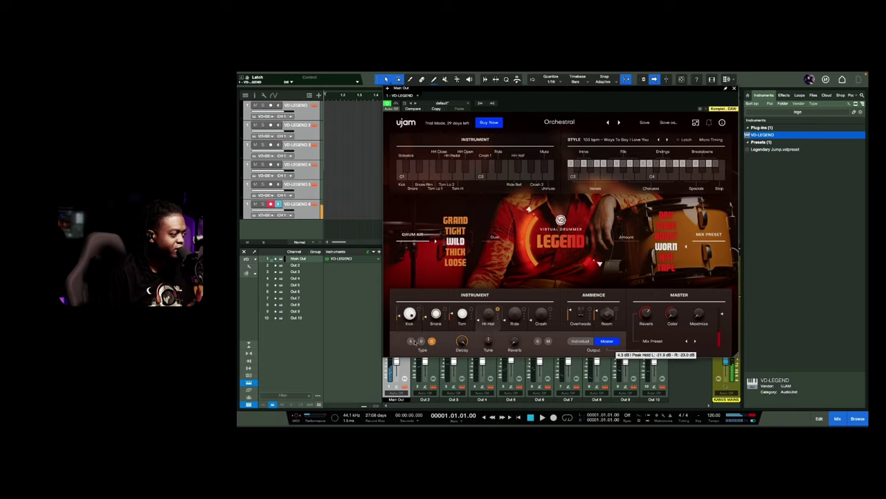
click(411, 341)
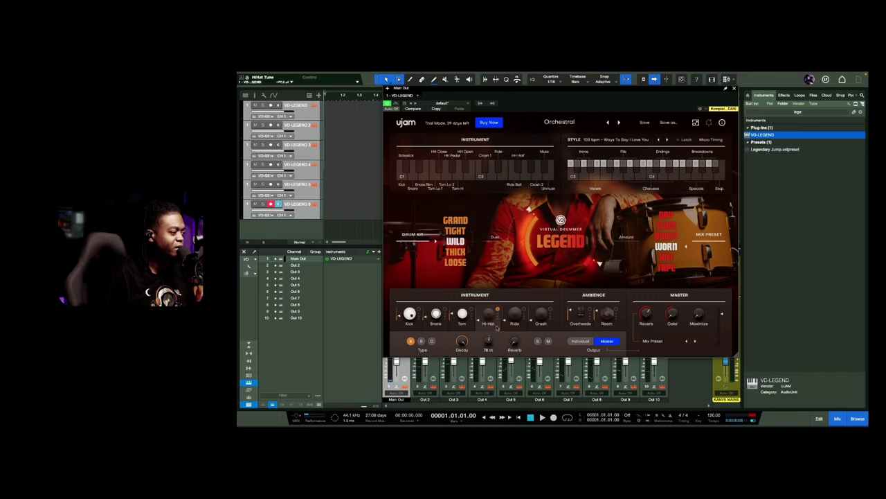
Adjust the hi-hat's Tune knob and set its Decay to 56 %
drag(489, 341, 488, 340)
drag(484, 370, 461, 369)
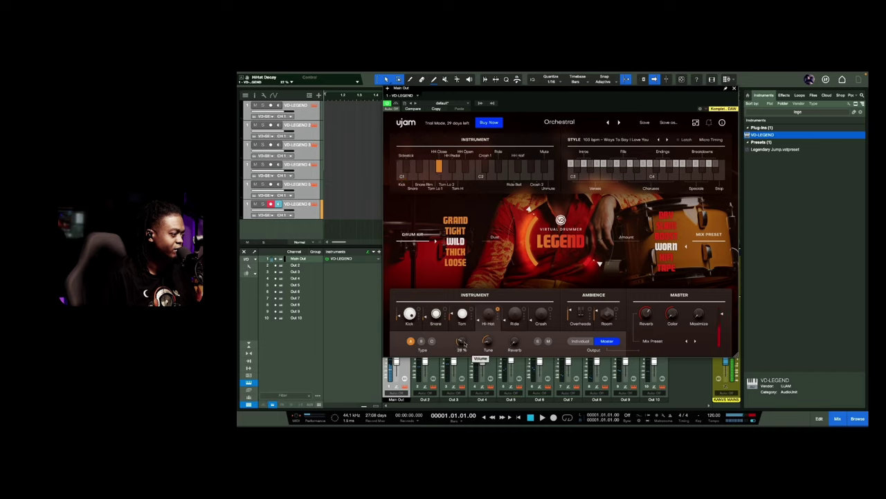
drag(461, 340, 464, 317)
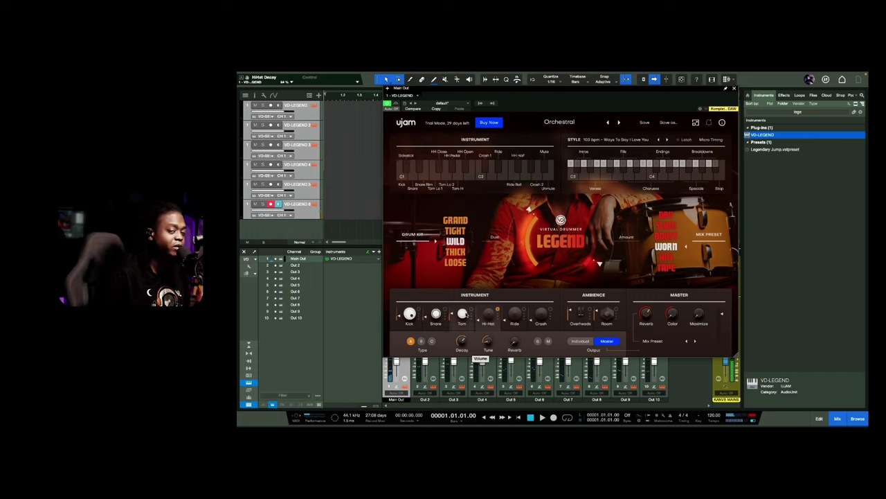